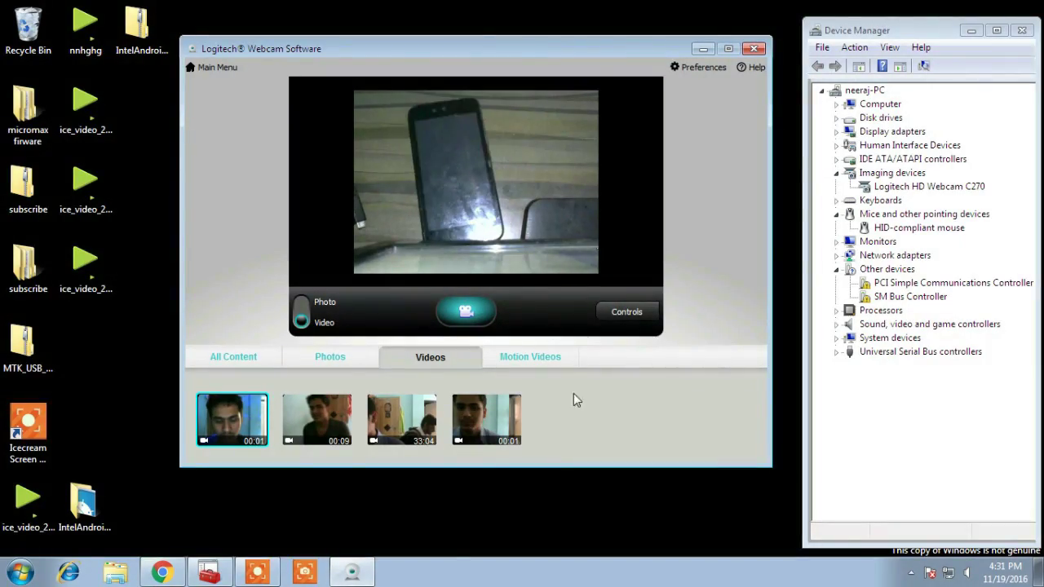
Step: Move the webcam window aside and switch on the Icecream recorder's Draw tool
{"action": "left_click_drag", "start_coordinate": [624, 49], "coordinate": [589, 66]}
{"action": "left_click", "coordinate": [912, 573]}
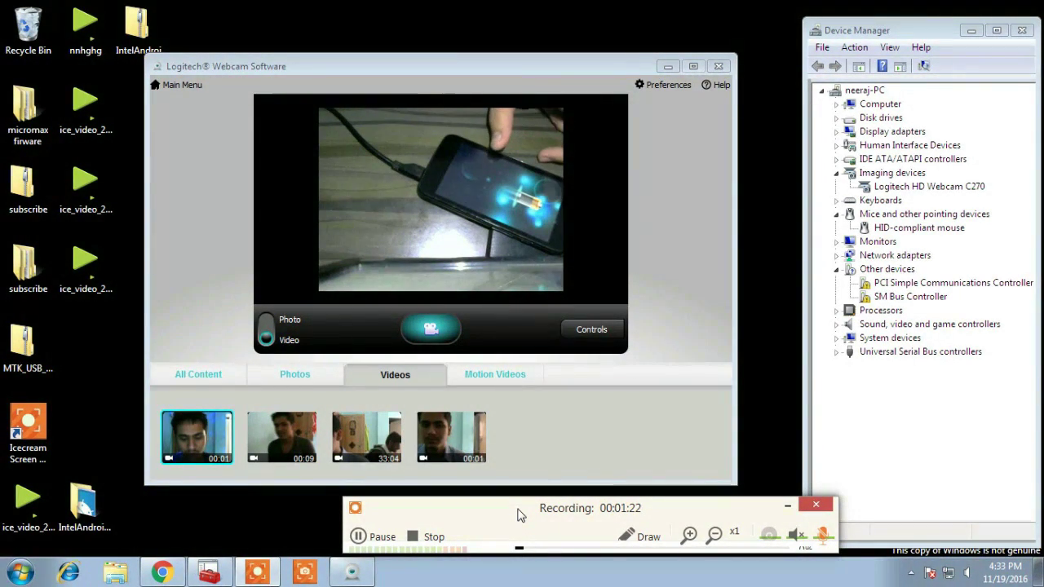
{"action": "left_click", "coordinate": [632, 535]}
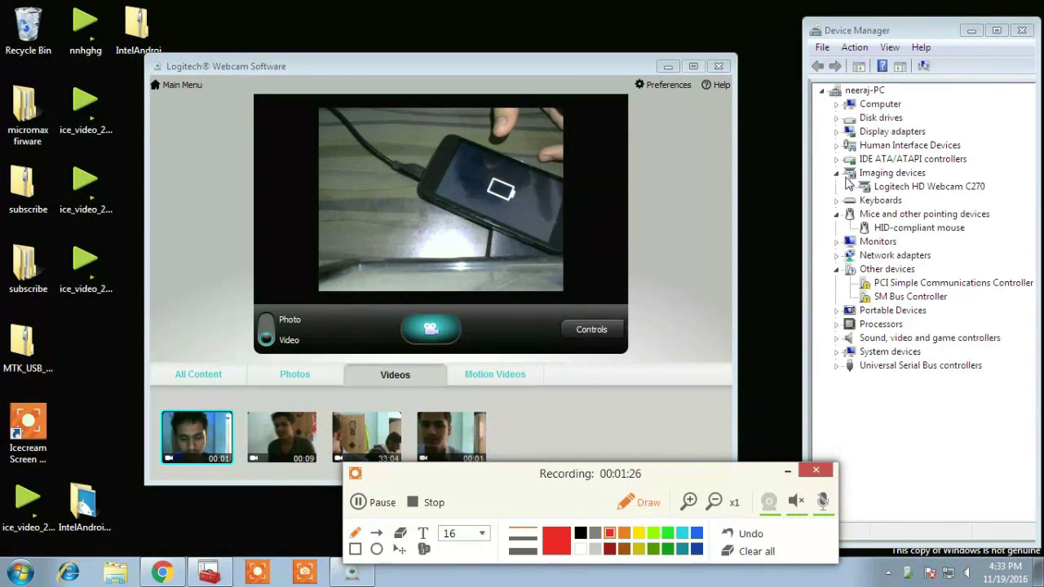
Step: Circle the Other devices entries in red, then clear the drawing
{"action": "mouse_move", "coordinate": [840, 283]}
{"action": "left_mouse_down"}
{"action": "mouse_move", "coordinate": [837, 274]}
{"action": "mouse_move", "coordinate": [850, 316]}
{"action": "mouse_move", "coordinate": [1037, 320]}
{"action": "mouse_move", "coordinate": [880, 279]}
{"action": "left_mouse_up"}
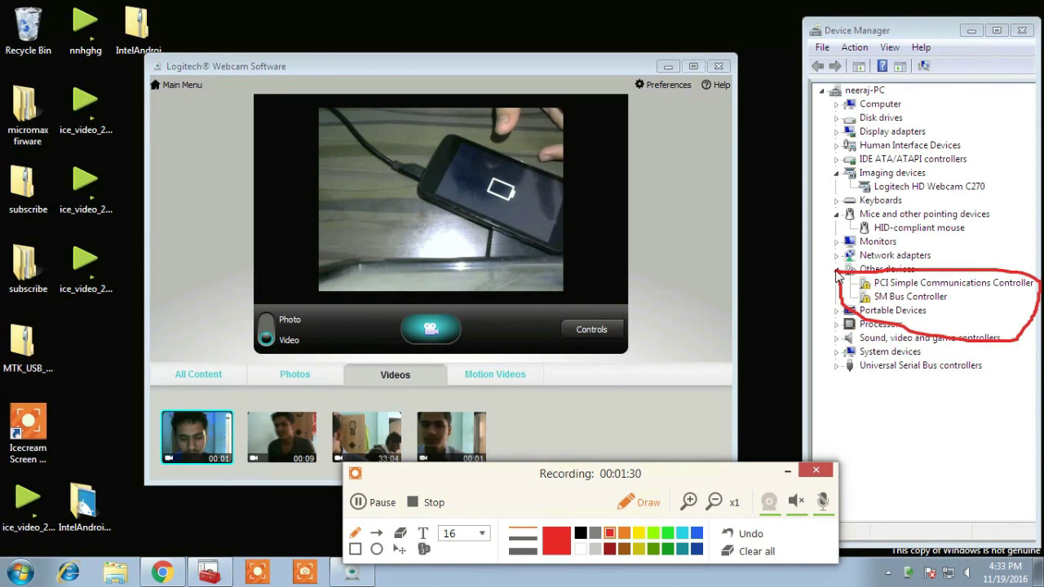
{"action": "left_click", "coordinate": [749, 551]}
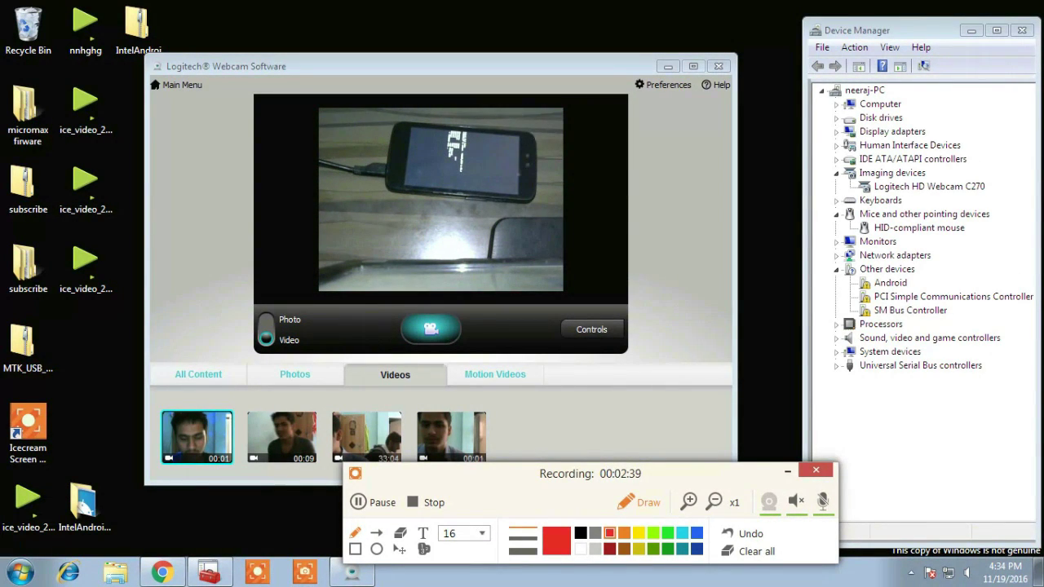
Step: Draw a red arrow at the Android entry, clear it, and move the webcam window down-right
{"action": "left_click", "coordinate": [638, 506]}
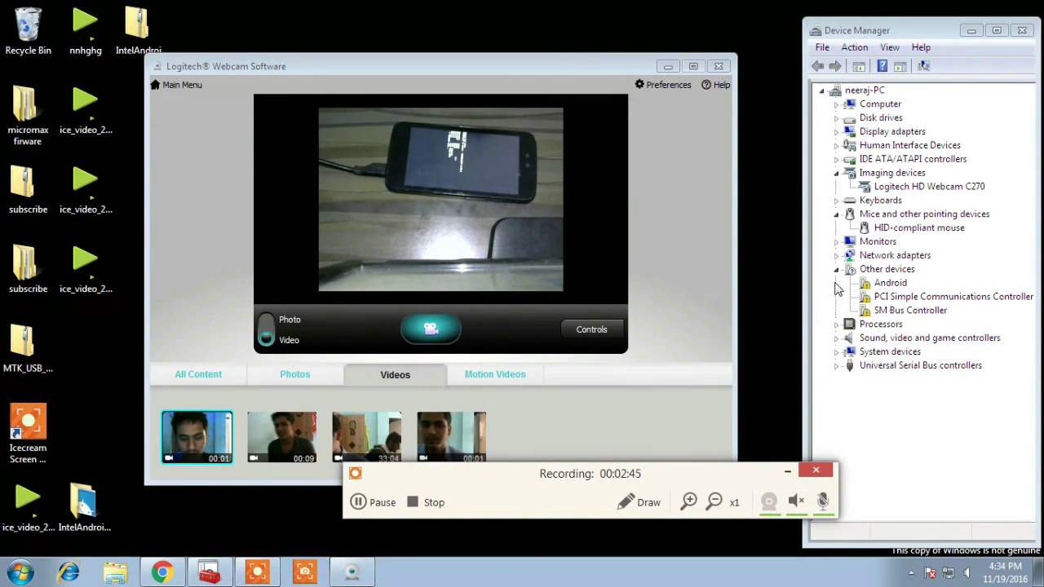
{"action": "left_click", "coordinate": [646, 503]}
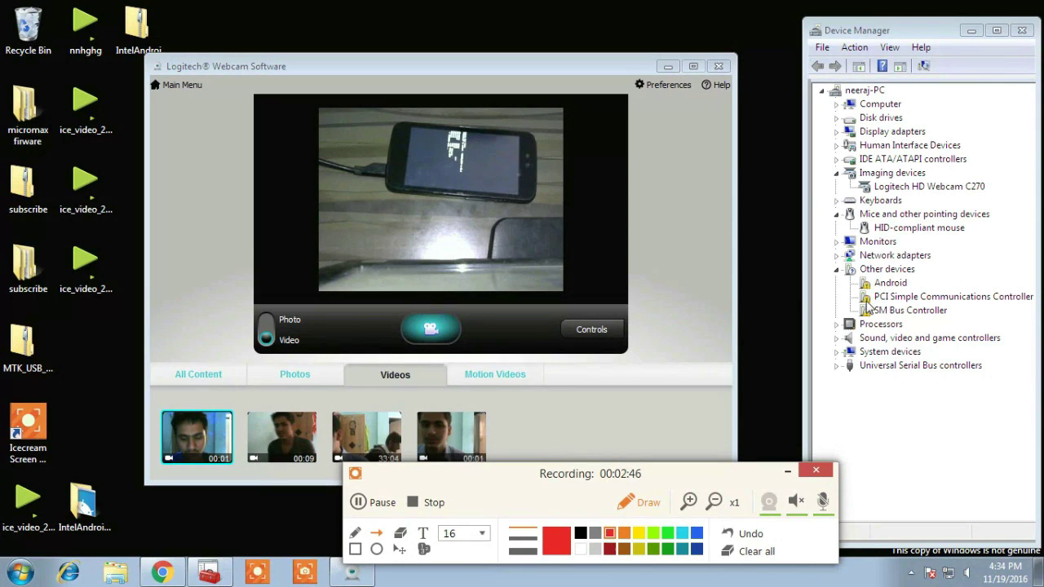
{"action": "left_click_drag", "start_coordinate": [807, 282], "coordinate": [854, 281]}
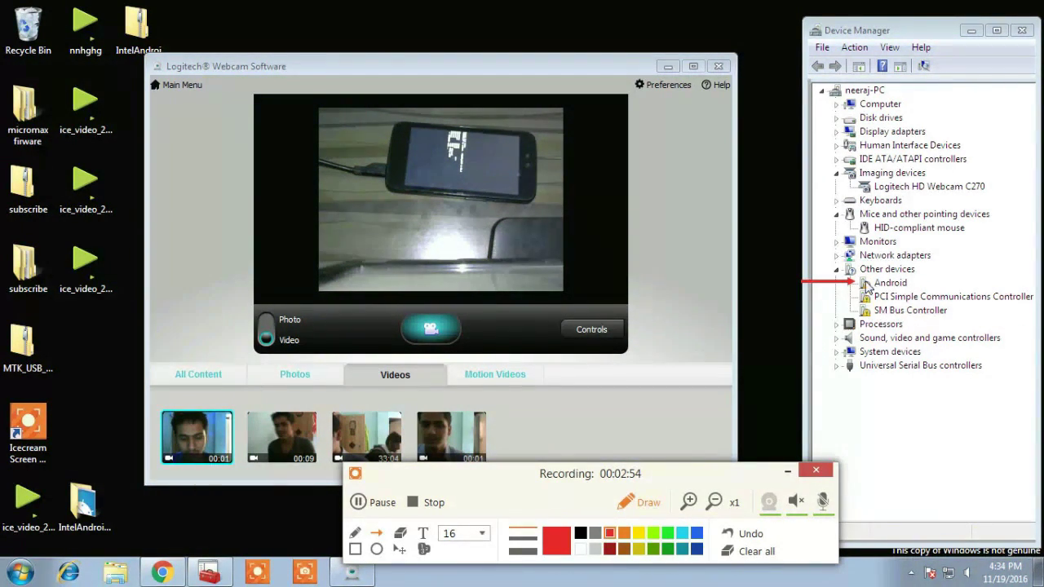
{"action": "left_click", "coordinate": [738, 555]}
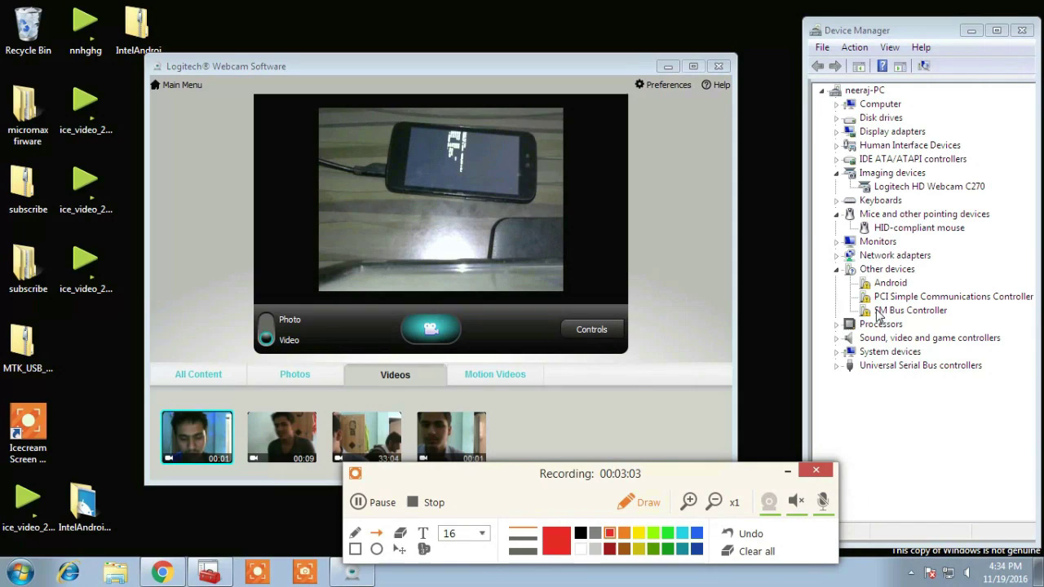
{"action": "left_click_drag", "start_coordinate": [653, 58], "coordinate": [696, 168]}
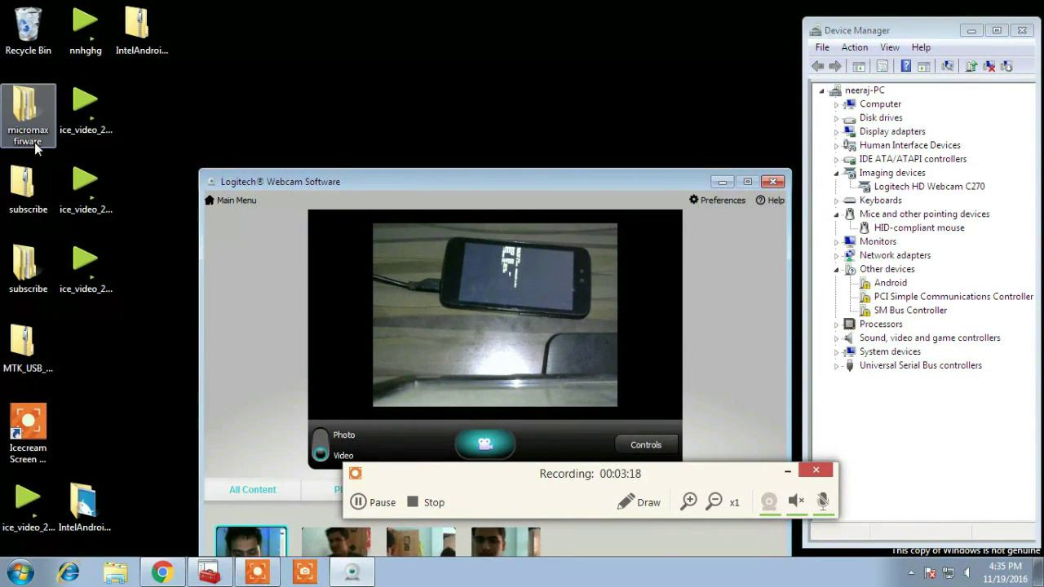
Step: Open the unzipped IntelAndroidDrvSetup1.10.0 folder instead of the zipped one
{"action": "left_click", "coordinate": [136, 46]}
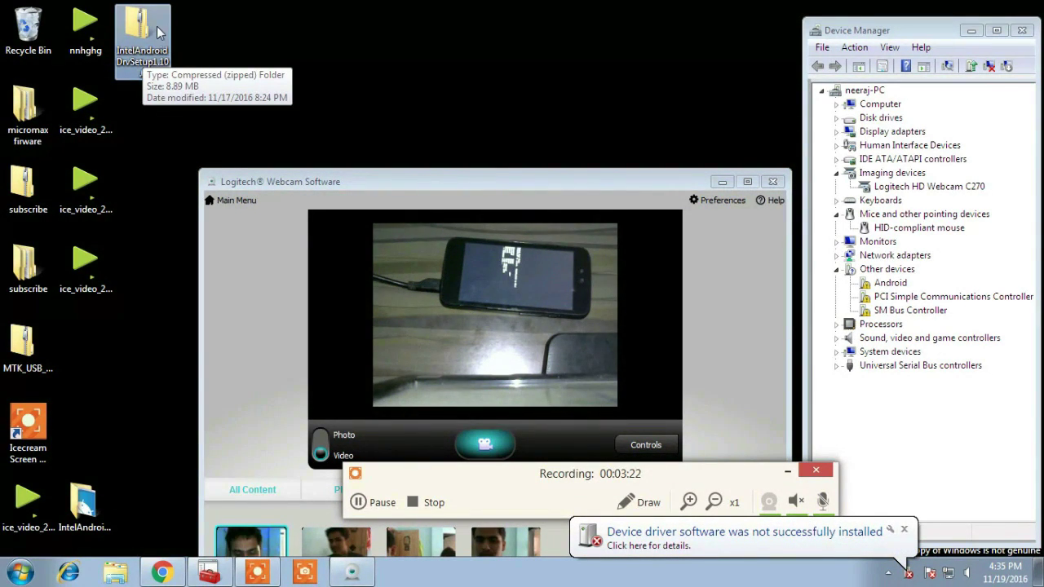
{"action": "right_click", "coordinate": [160, 27]}
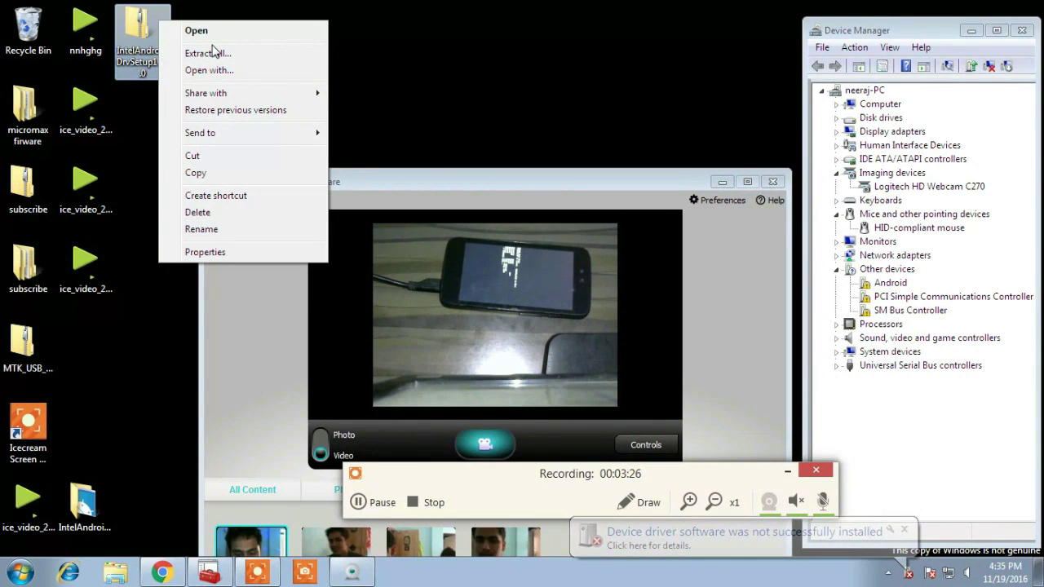
{"action": "key", "text": "Escape"}
{"action": "left_click", "coordinate": [174, 65]}
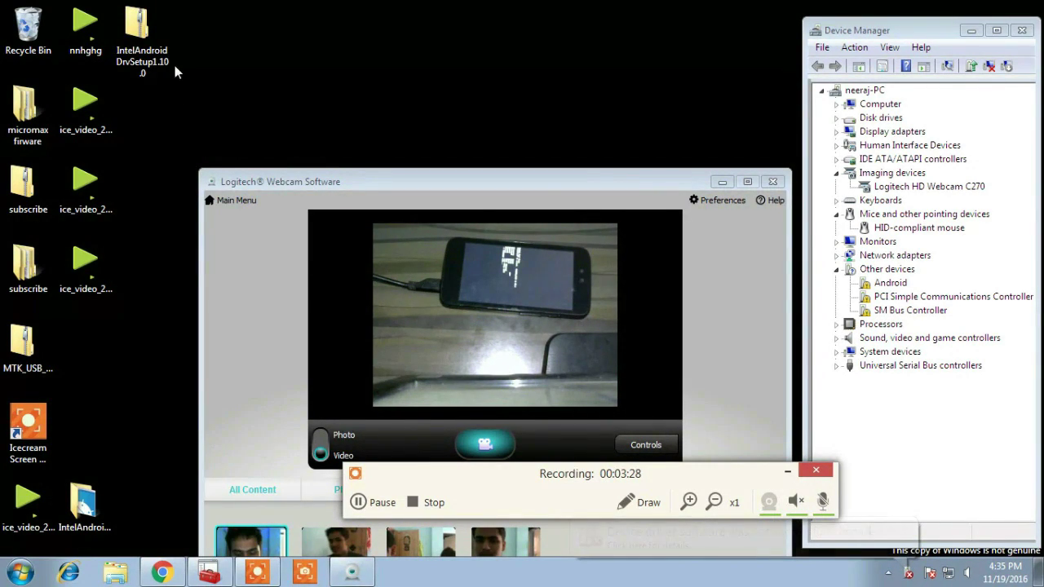
{"action": "left_click", "coordinate": [90, 508]}
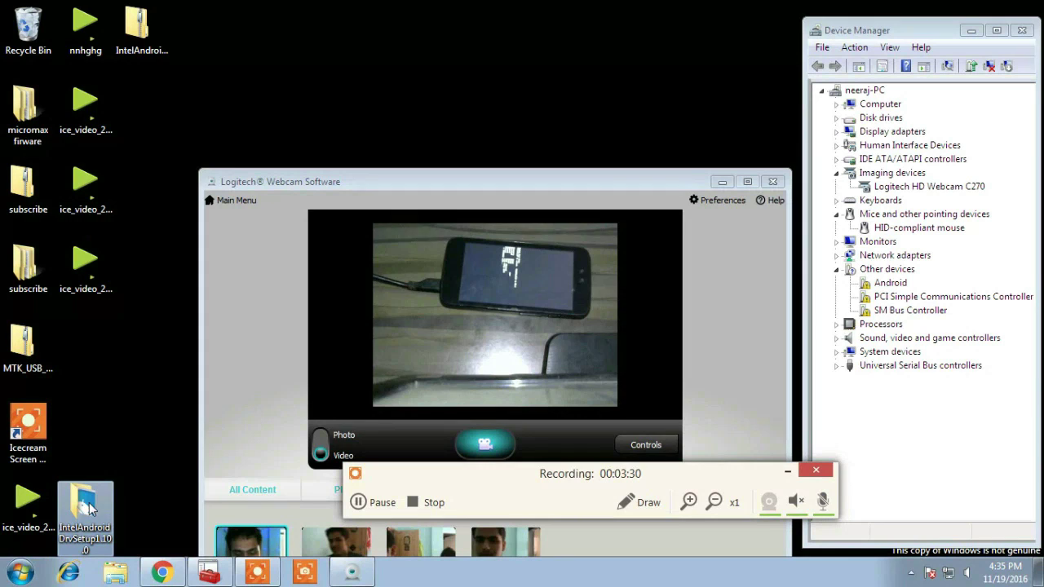
{"action": "double_click", "coordinate": [89, 508]}
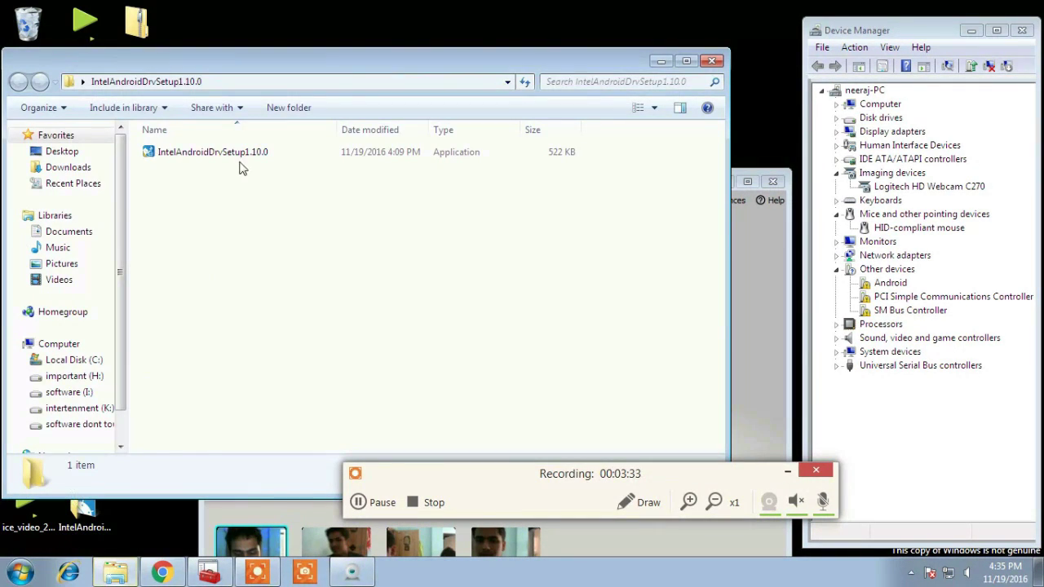
Step: Run the IntelAndroidDrvSetup1.10.0 installer, acknowledge success, and finish the wizard
{"action": "double_click", "coordinate": [216, 160]}
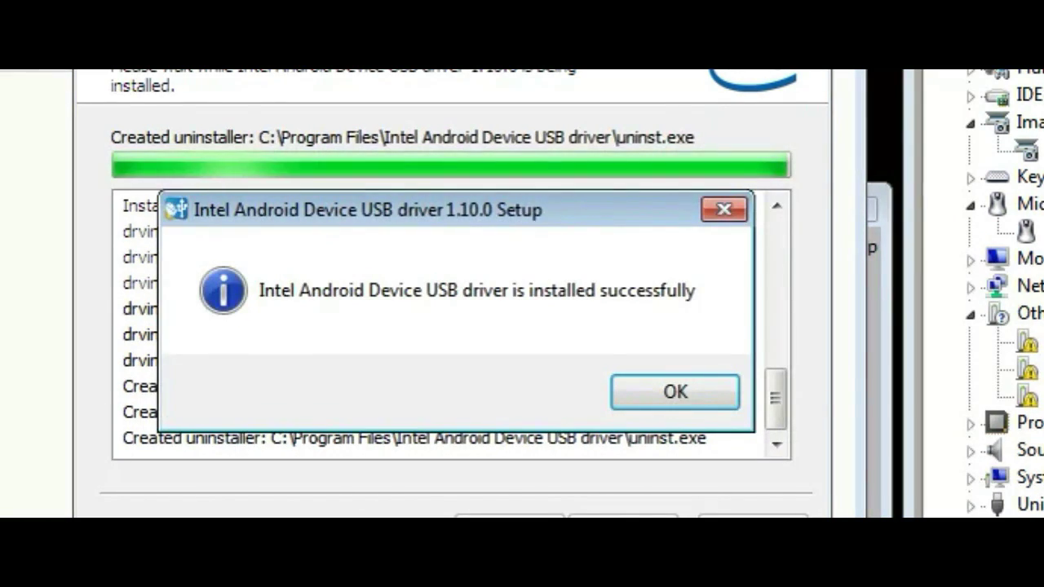
{"action": "left_click", "coordinate": [649, 400]}
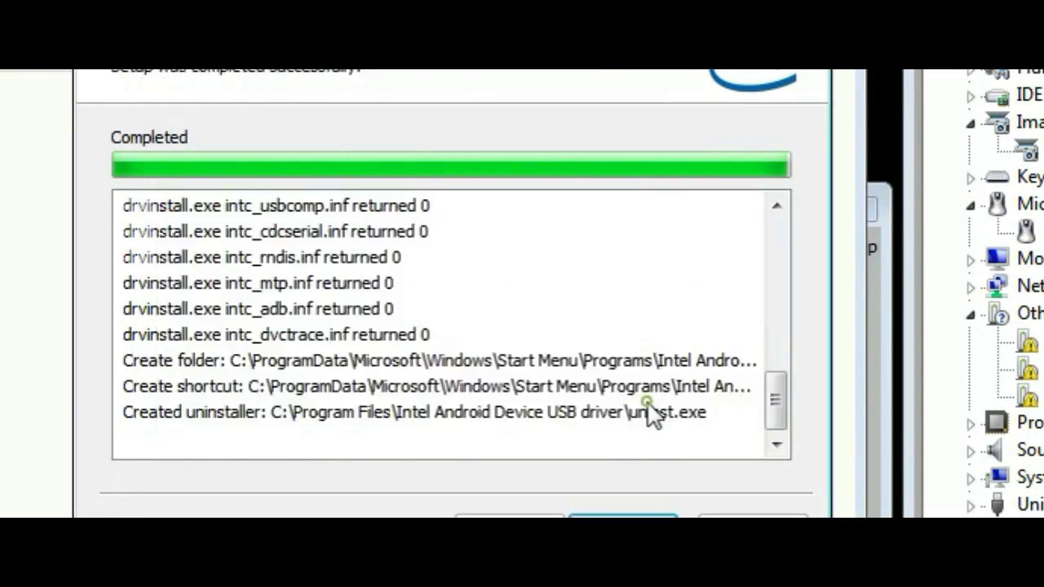
{"action": "left_click", "coordinate": [622, 517]}
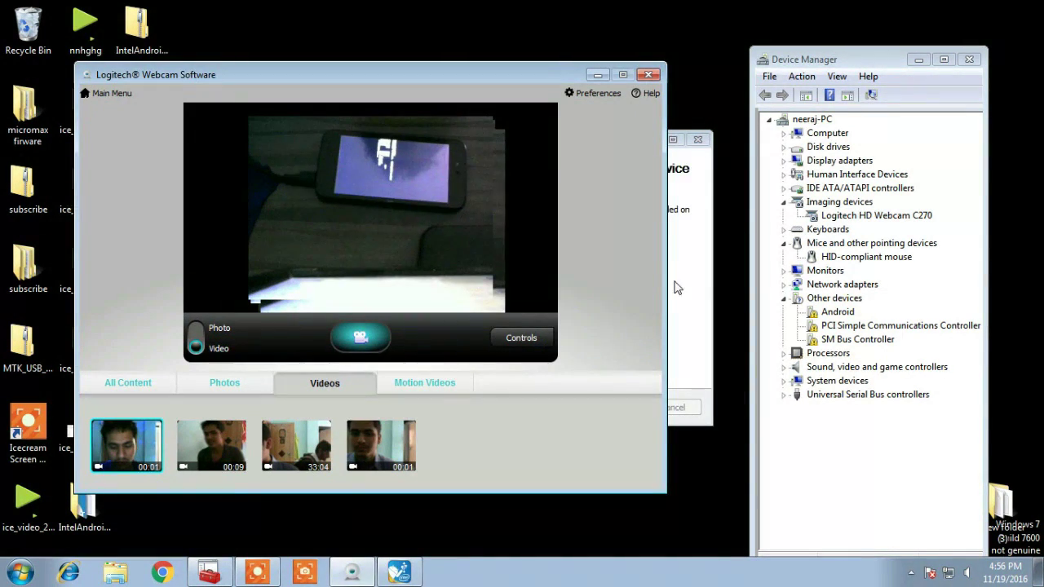
{"action": "left_click", "coordinate": [675, 287]}
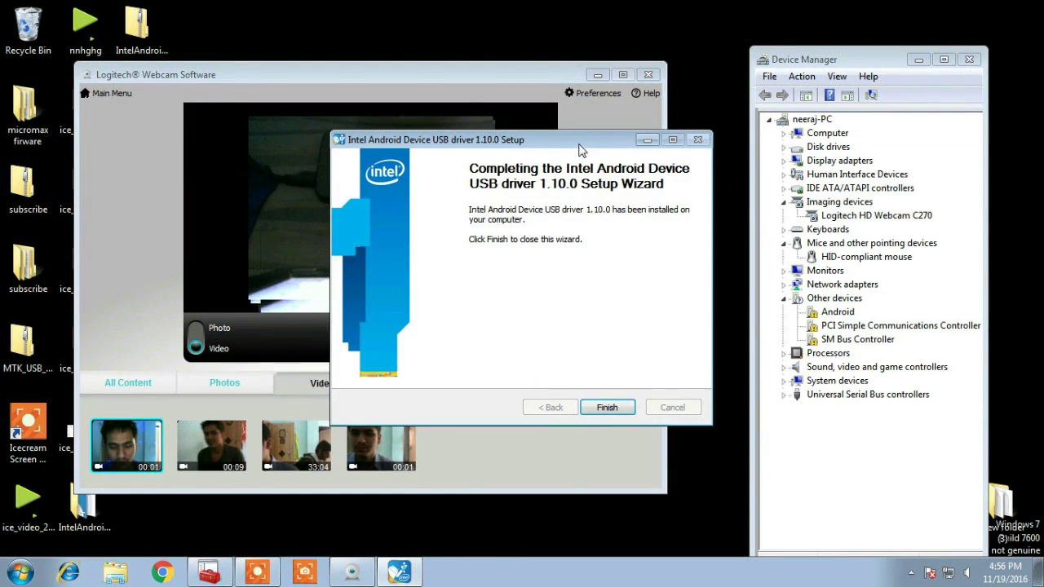
{"action": "left_click_drag", "start_coordinate": [579, 149], "coordinate": [495, 149]}
{"action": "left_click", "coordinate": [522, 407]}
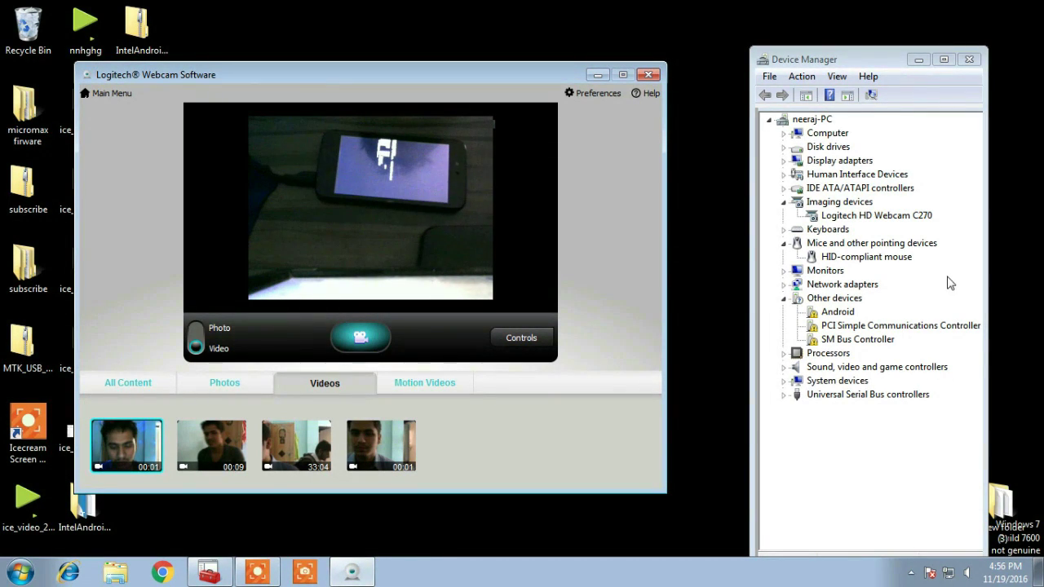
{"action": "left_click_drag", "start_coordinate": [836, 56], "coordinate": [804, 53]}
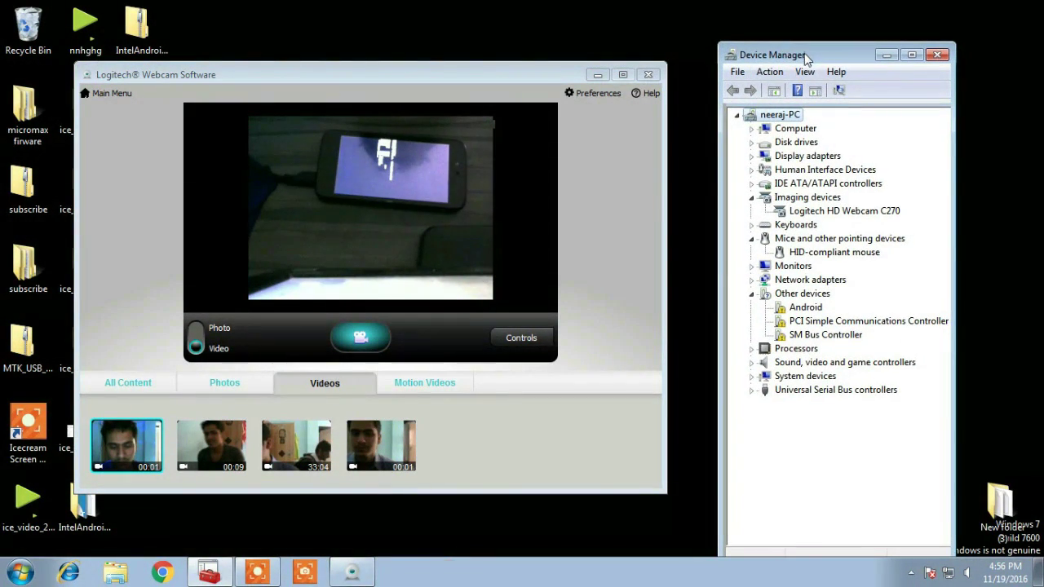
Step: Scan Device Manager for hardware changes and dismiss the driver failure notification
{"action": "left_click", "coordinate": [771, 72]}
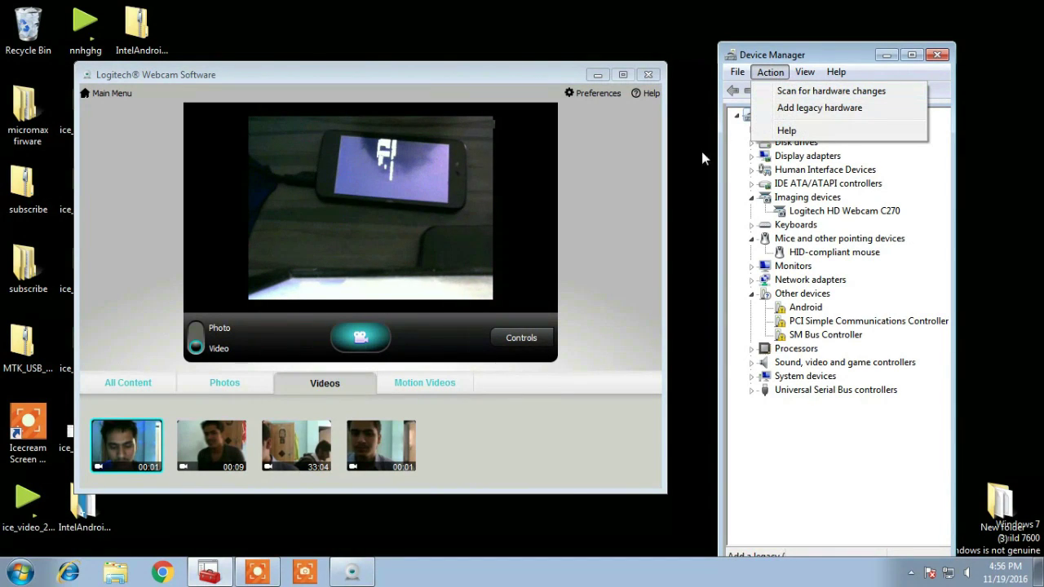
{"action": "left_click", "coordinate": [830, 92]}
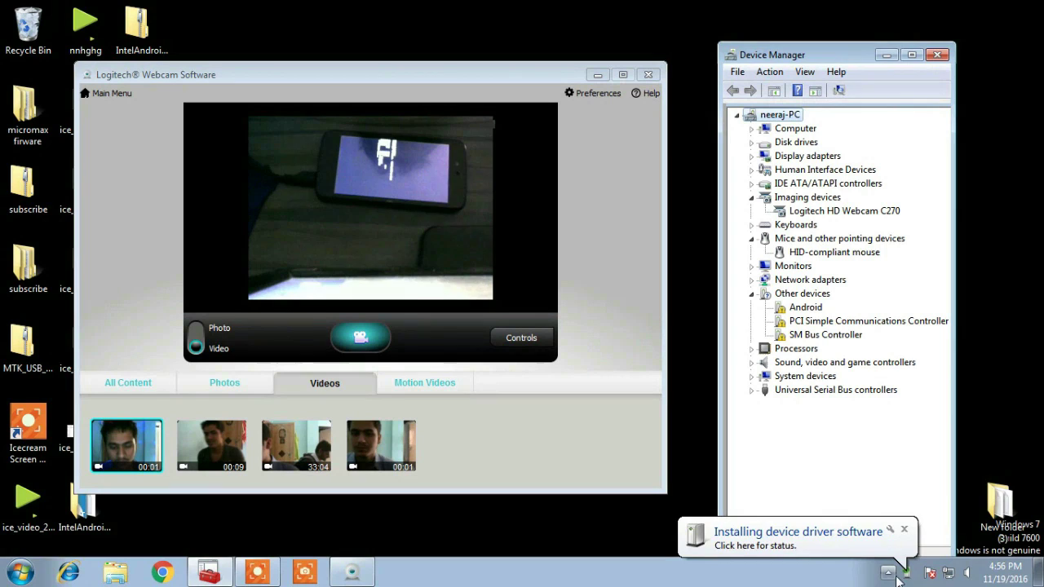
{"action": "left_click", "coordinate": [889, 573]}
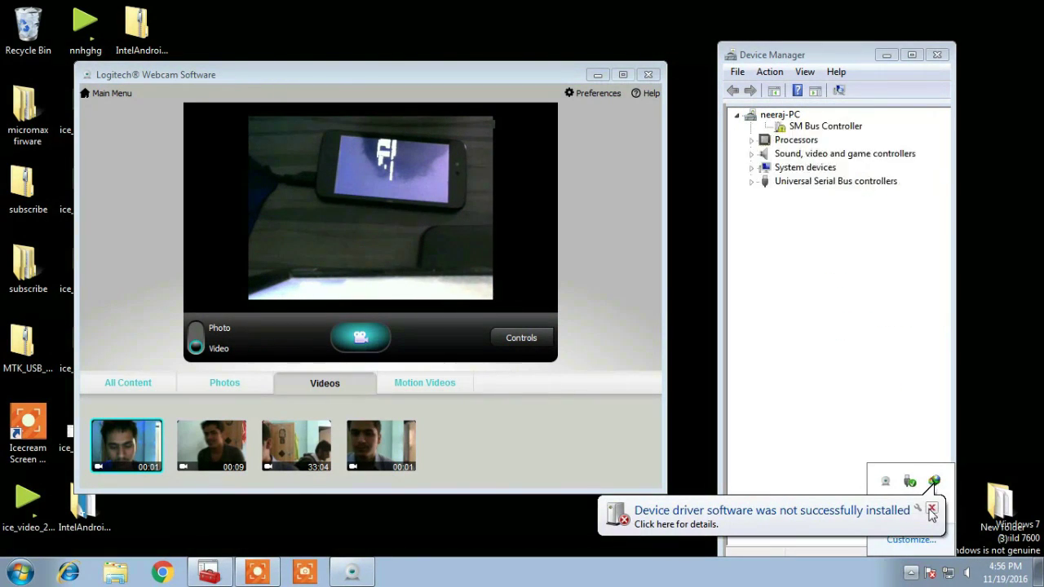
{"action": "left_click", "coordinate": [931, 508]}
Step: Erase the red annotation, turn off Draw, and minimize the webcam viewer
{"action": "left_click", "coordinate": [887, 502]}
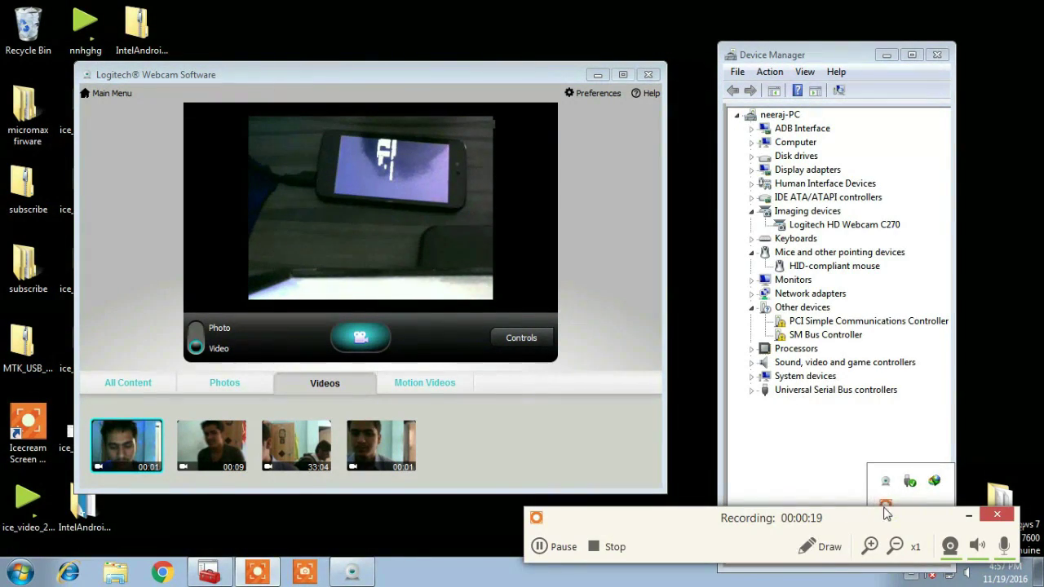
{"action": "left_click", "coordinate": [837, 555]}
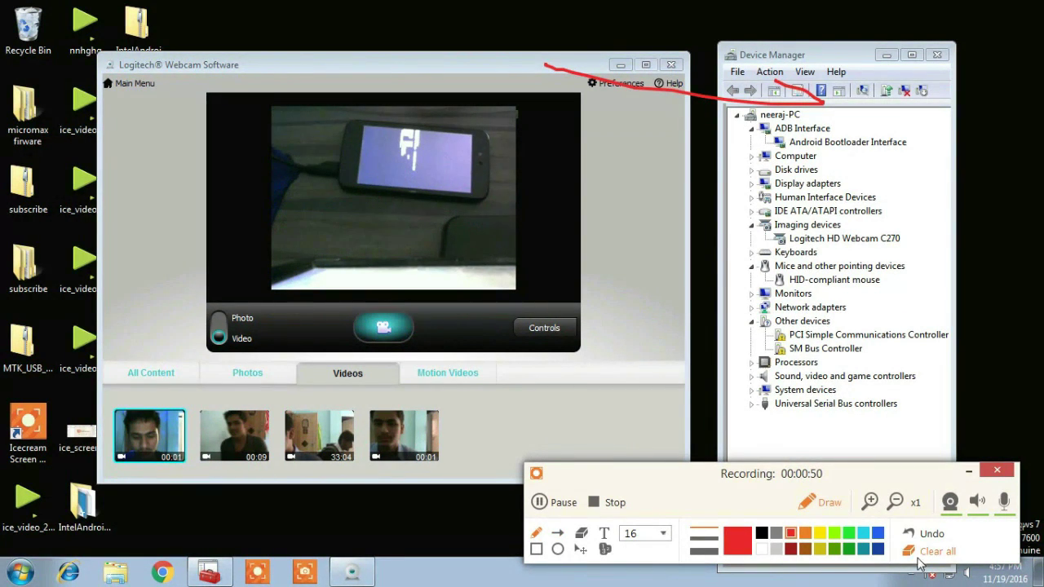
{"action": "left_click", "coordinate": [824, 504]}
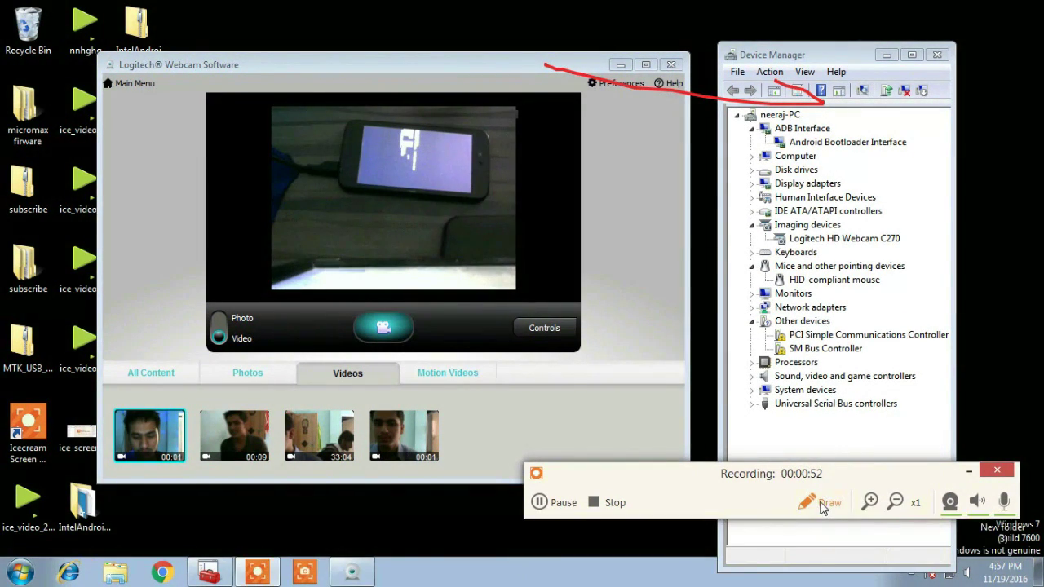
{"action": "left_click", "coordinate": [822, 502]}
{"action": "left_click", "coordinate": [932, 553]}
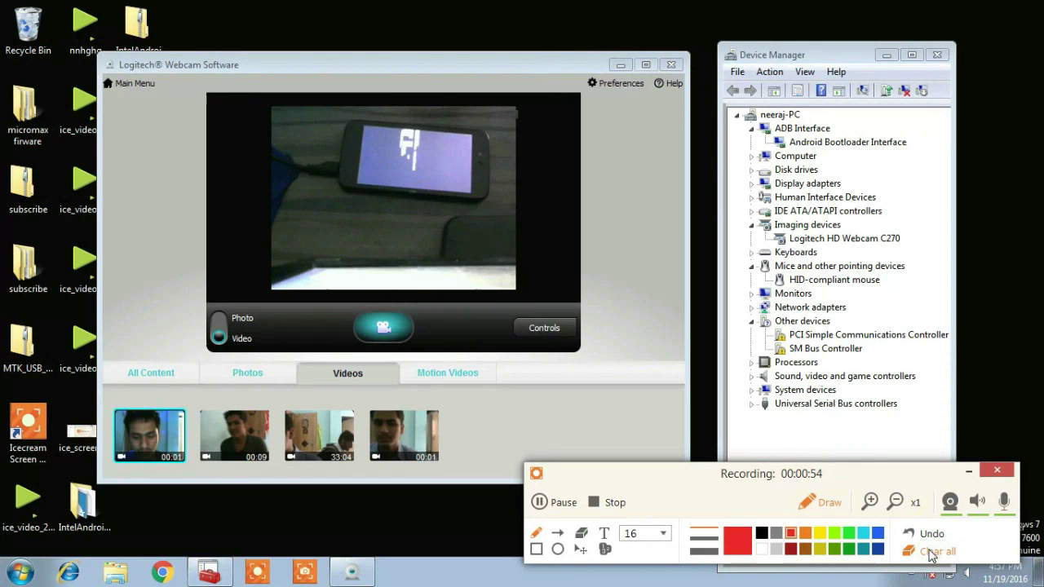
{"action": "left_click", "coordinate": [822, 504]}
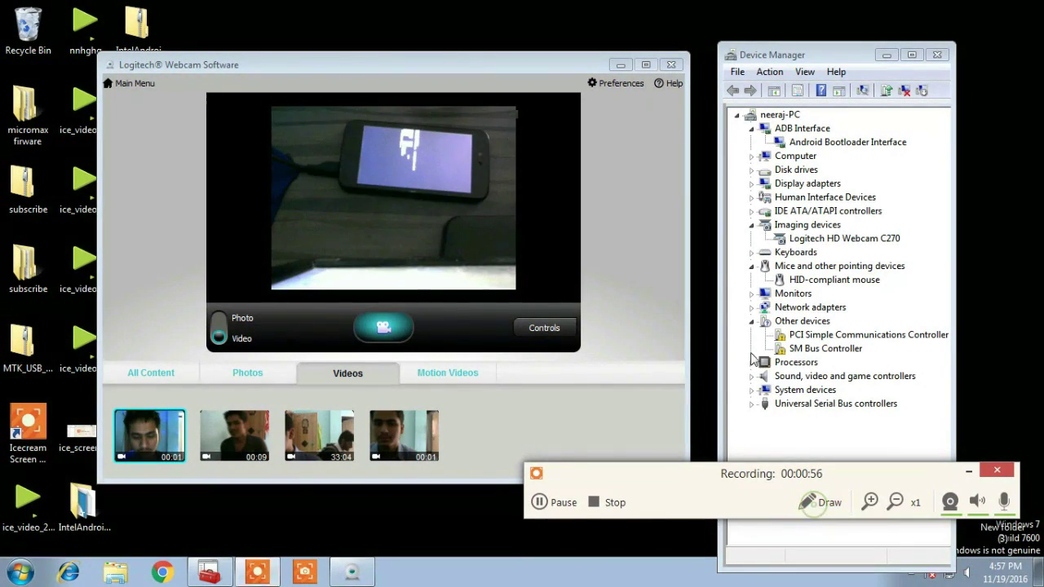
{"action": "left_click", "coordinate": [619, 65]}
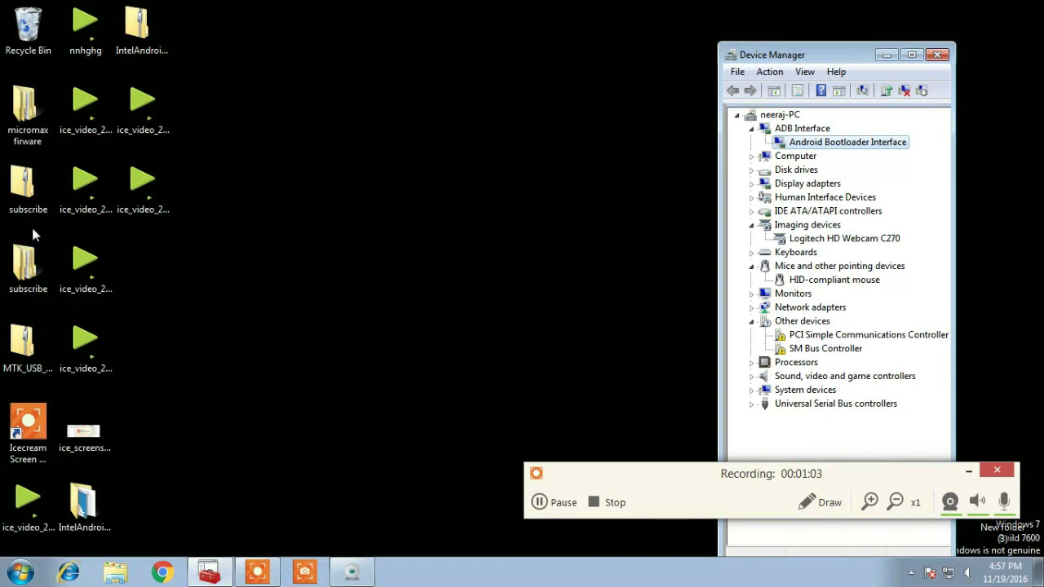
Step: Arrange the two subscribe folders on the desktop and browse the boatlader folder
{"action": "left_click_drag", "start_coordinate": [29, 283], "coordinate": [429, 123]}
{"action": "left_click_drag", "start_coordinate": [20, 197], "coordinate": [488, 120]}
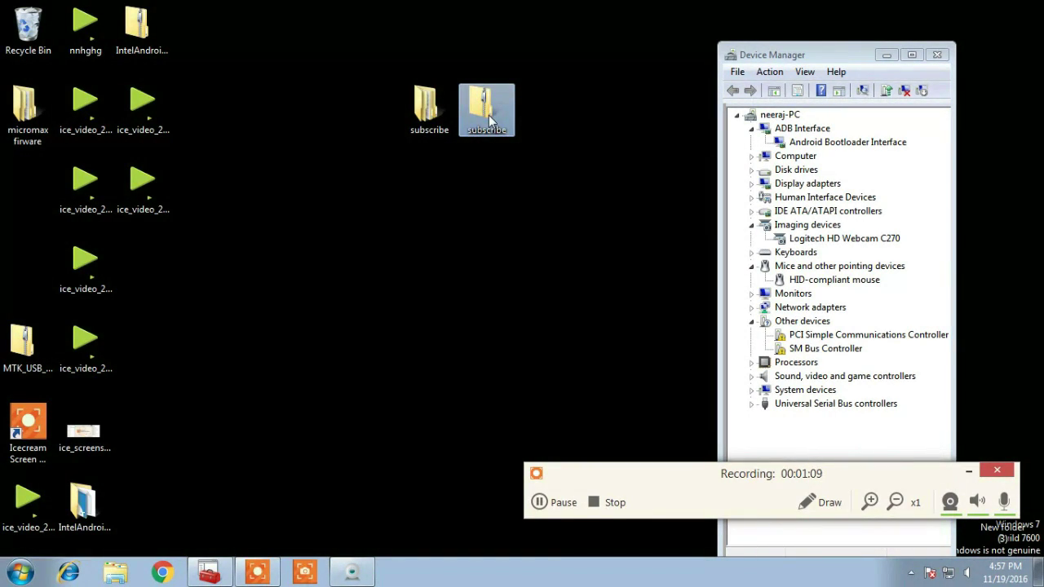
{"action": "double_click", "coordinate": [425, 105]}
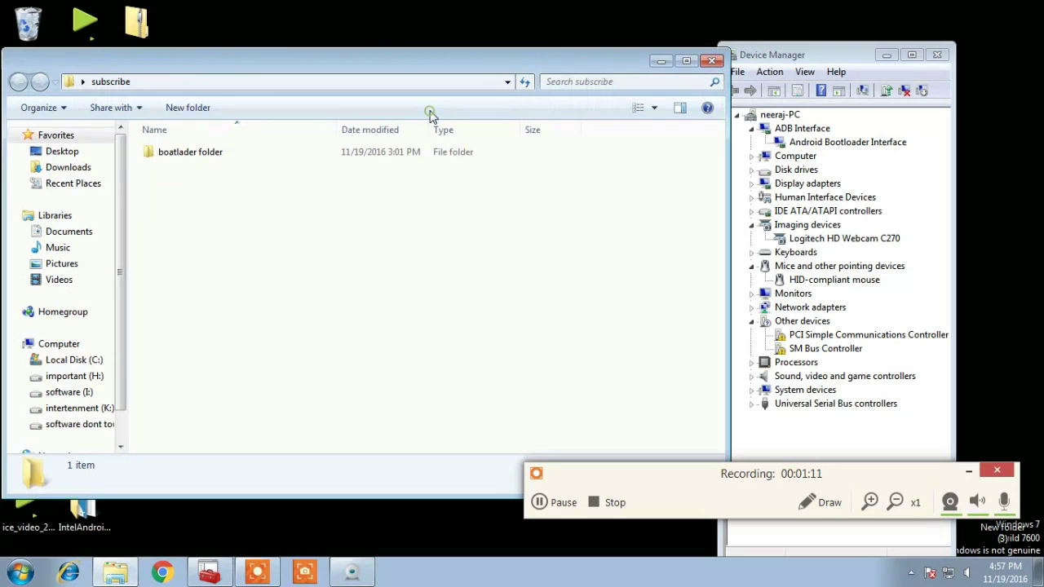
{"action": "double_click", "coordinate": [223, 155]}
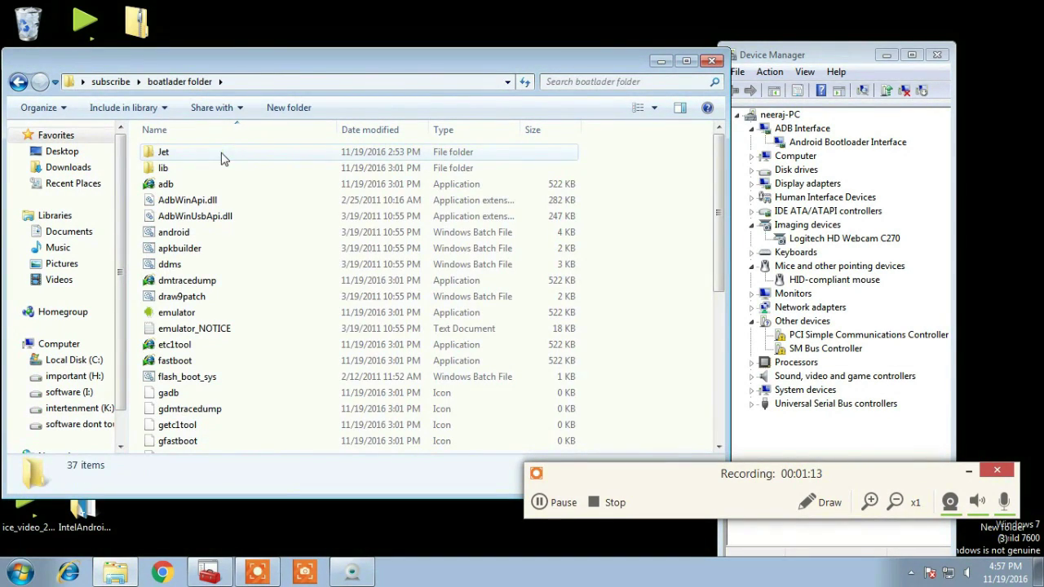
{"action": "left_click", "coordinate": [713, 61]}
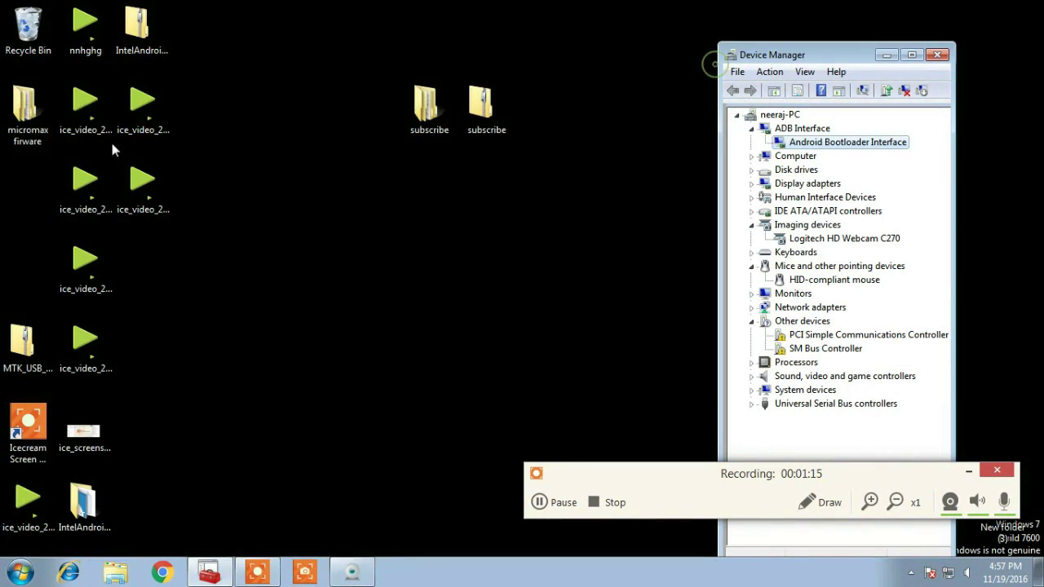
{"action": "double_click", "coordinate": [426, 105]}
{"action": "left_click", "coordinate": [227, 152]}
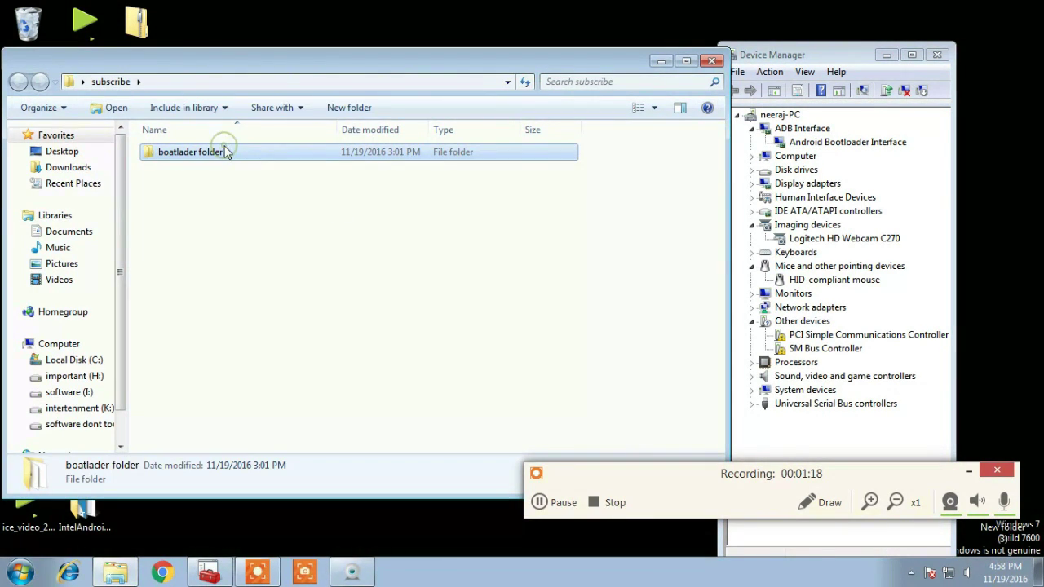
{"action": "double_click", "coordinate": [226, 152]}
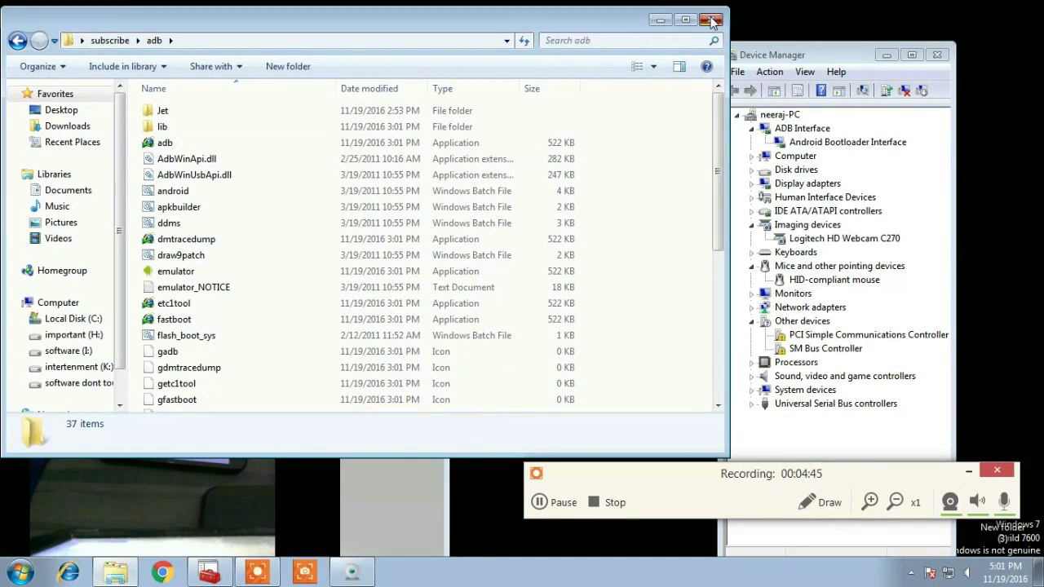
{"action": "left_click", "coordinate": [711, 22]}
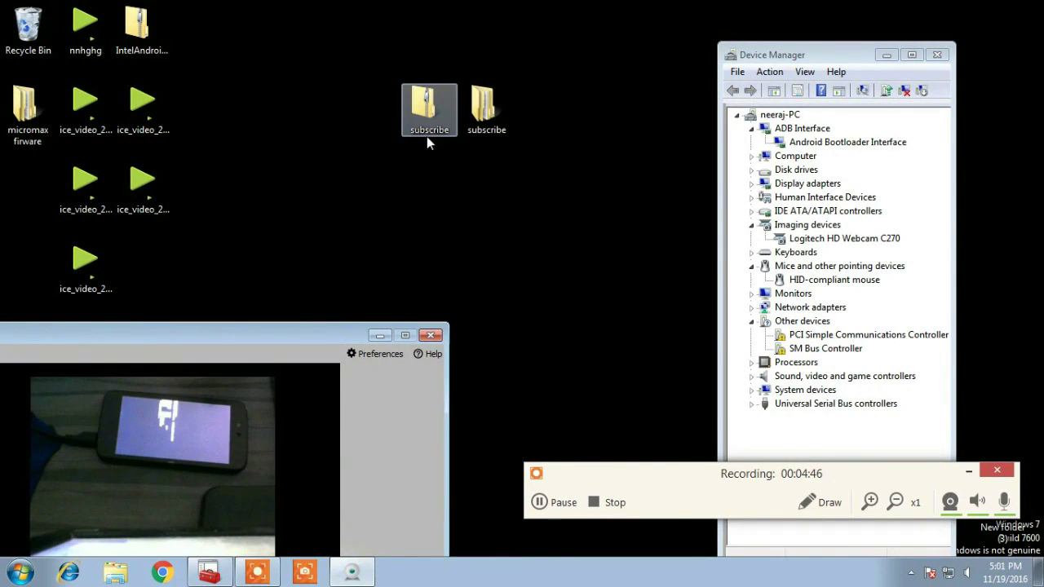
Step: Copy the adb folder from the right-hand subscribe folder
{"action": "double_click", "coordinate": [480, 122]}
{"action": "double_click", "coordinate": [216, 119]}
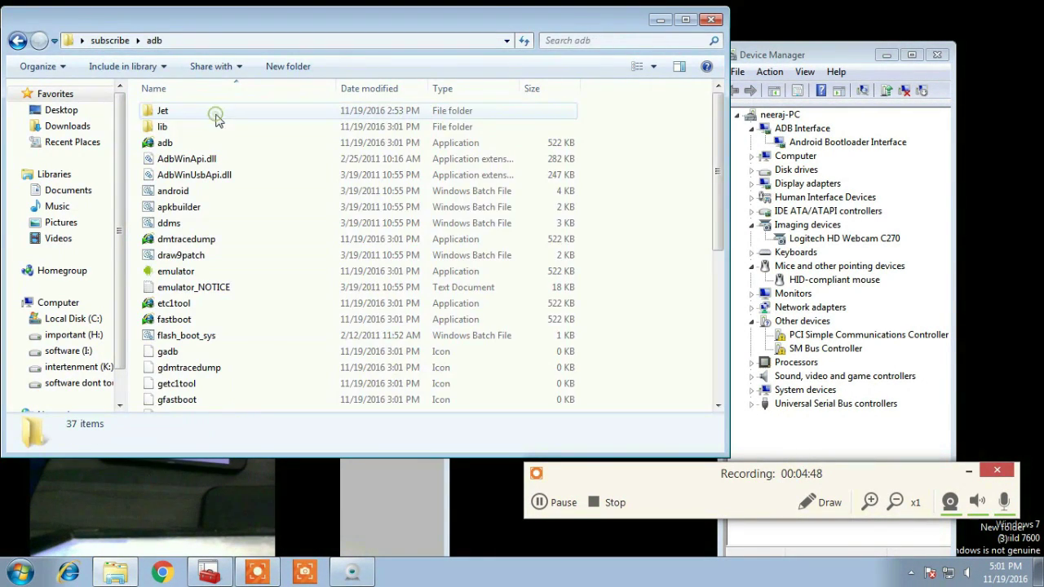
{"action": "left_click", "coordinate": [17, 40]}
{"action": "right_click", "coordinate": [189, 109]}
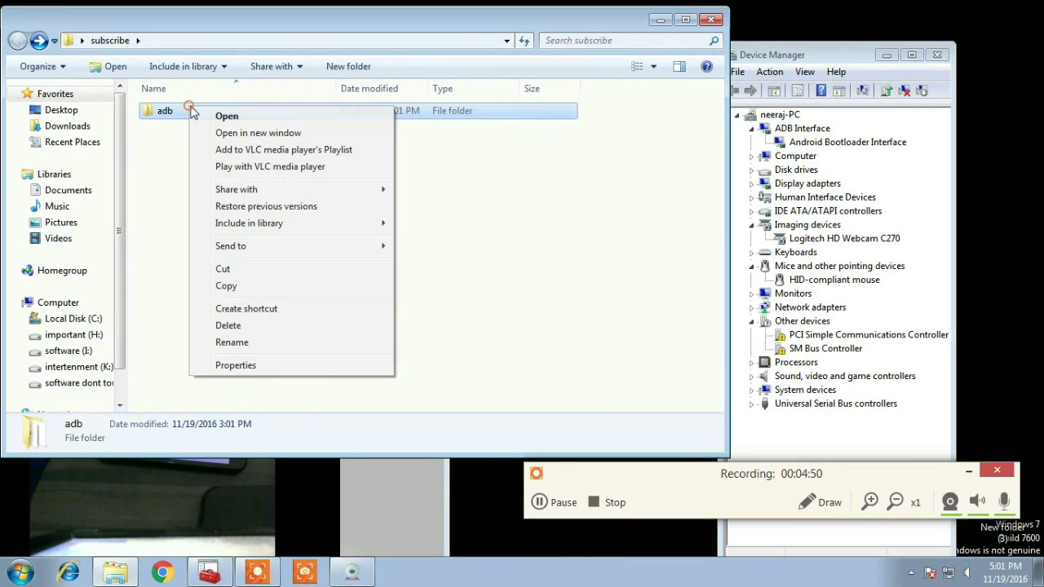
{"action": "left_click", "coordinate": [246, 288]}
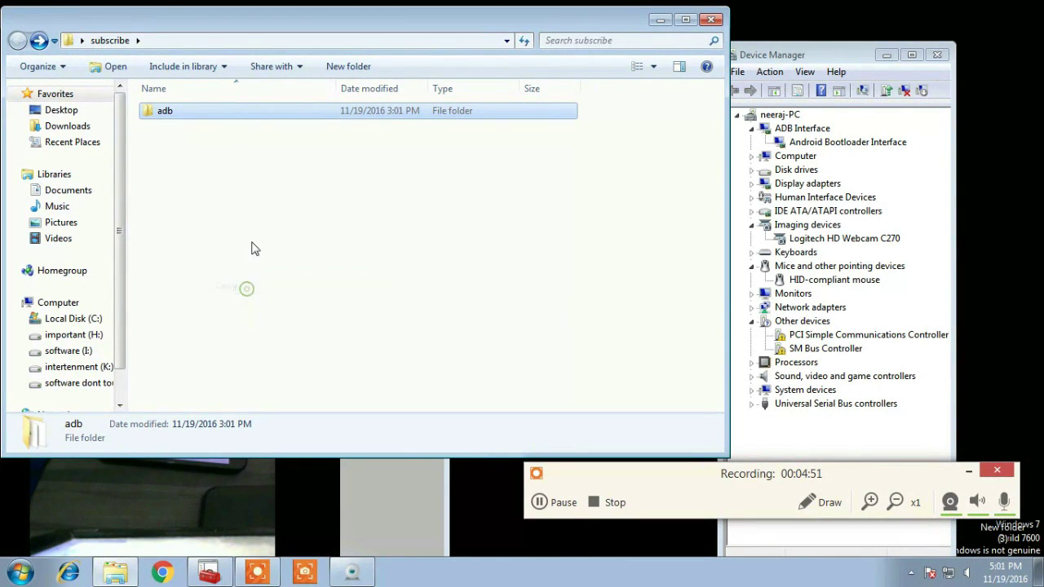
Step: Go to the Computer drive list and annotate Local Disk (C:) in red, then clear it
{"action": "left_click", "coordinate": [69, 303]}
{"action": "left_click", "coordinate": [820, 502]}
{"action": "mouse_move", "coordinate": [303, 103]}
{"action": "left_mouse_down"}
{"action": "mouse_move", "coordinate": [179, 103]}
{"action": "mouse_move", "coordinate": [168, 162]}
{"action": "mouse_move", "coordinate": [346, 131]}
{"action": "mouse_move", "coordinate": [300, 121]}
{"action": "left_mouse_up"}
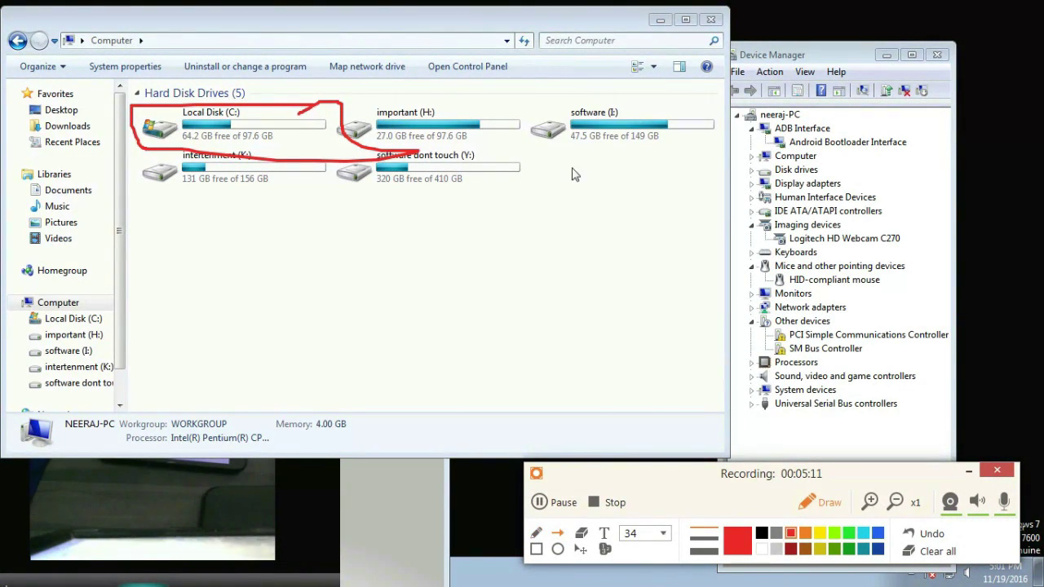
{"action": "left_click_drag", "start_coordinate": [613, 193], "coordinate": [612, 153]}
{"action": "left_click", "coordinate": [931, 551]}
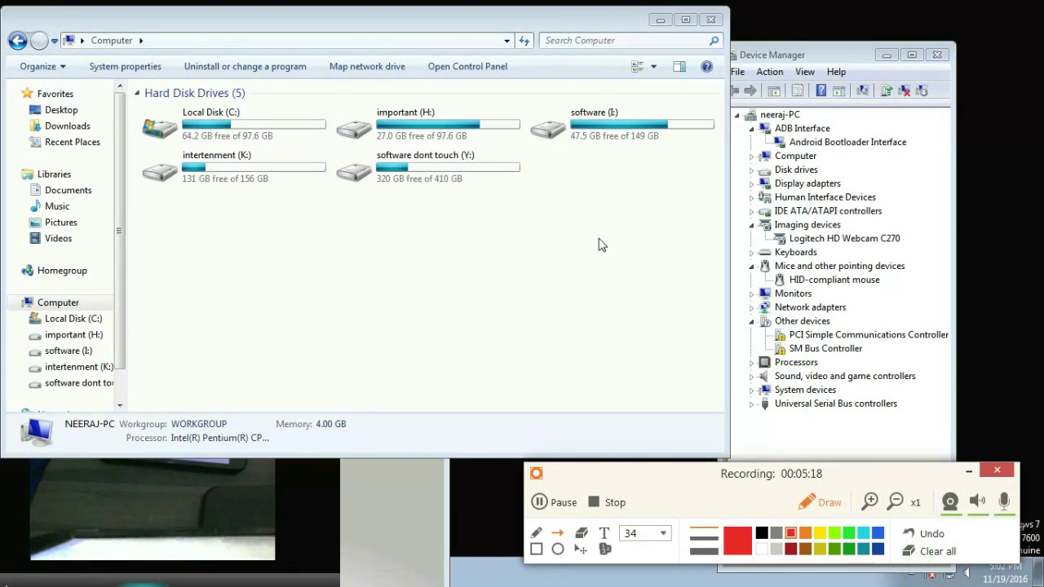
{"action": "left_click", "coordinate": [822, 506]}
Step: Paste the adb folder onto the software (I:) drive and open it
{"action": "double_click", "coordinate": [580, 122]}
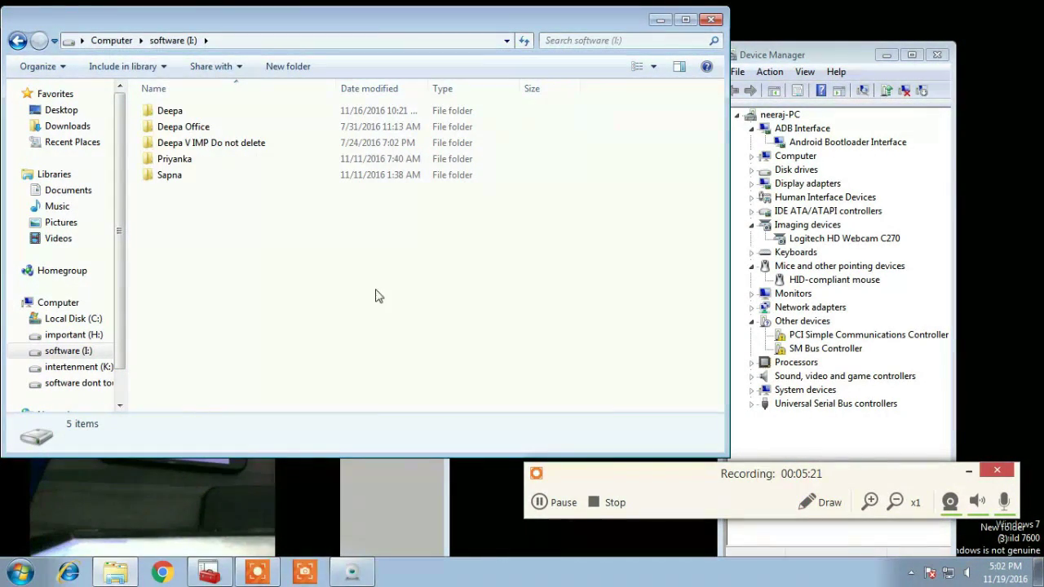
{"action": "right_click", "coordinate": [186, 218]}
{"action": "left_click", "coordinate": [225, 323]}
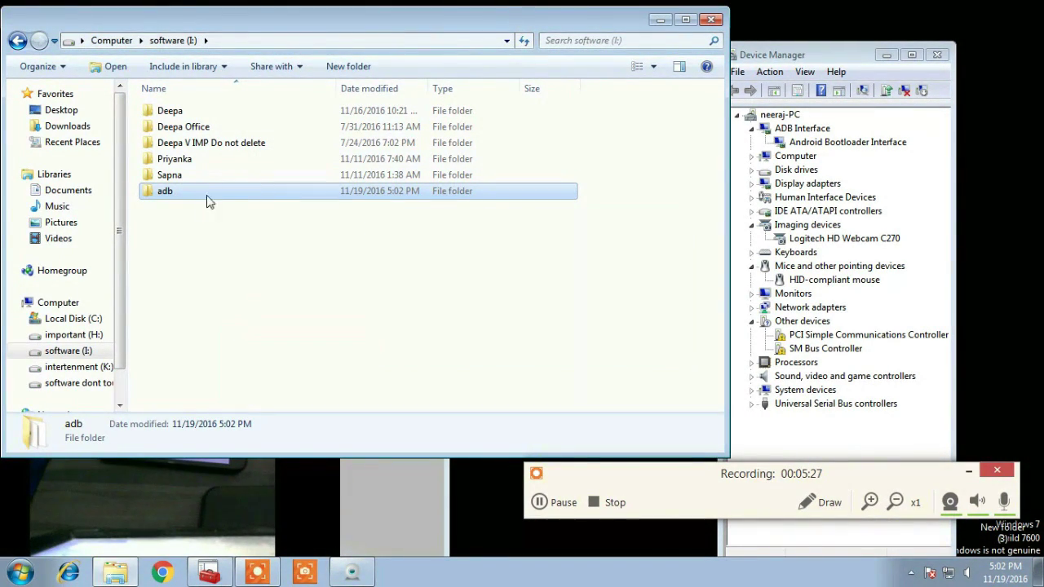
{"action": "double_click", "coordinate": [185, 194]}
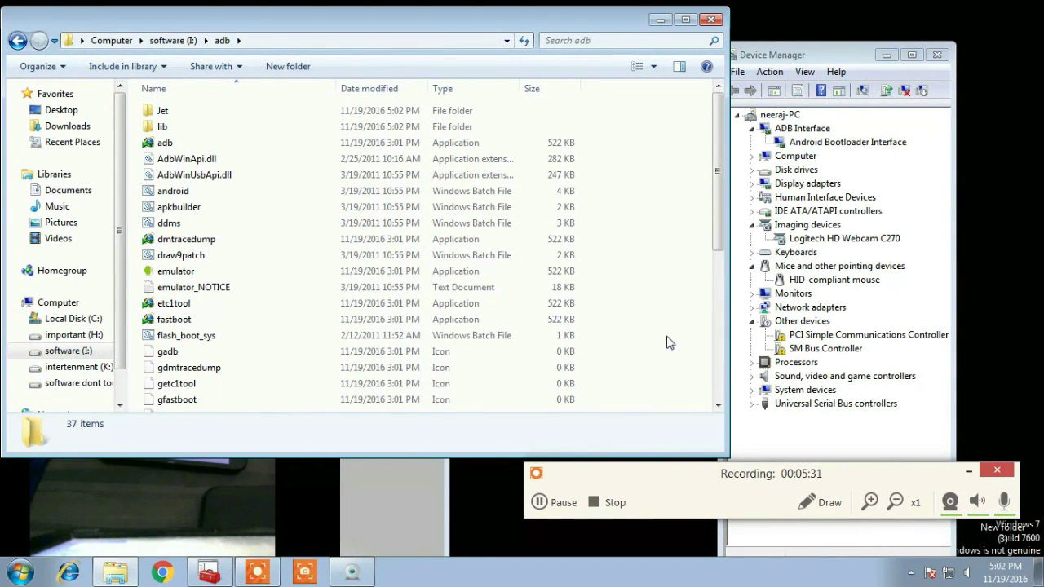
Step: Add an on-screen text note reading 'shift and lick' beside the file list
{"action": "left_click", "coordinate": [804, 505]}
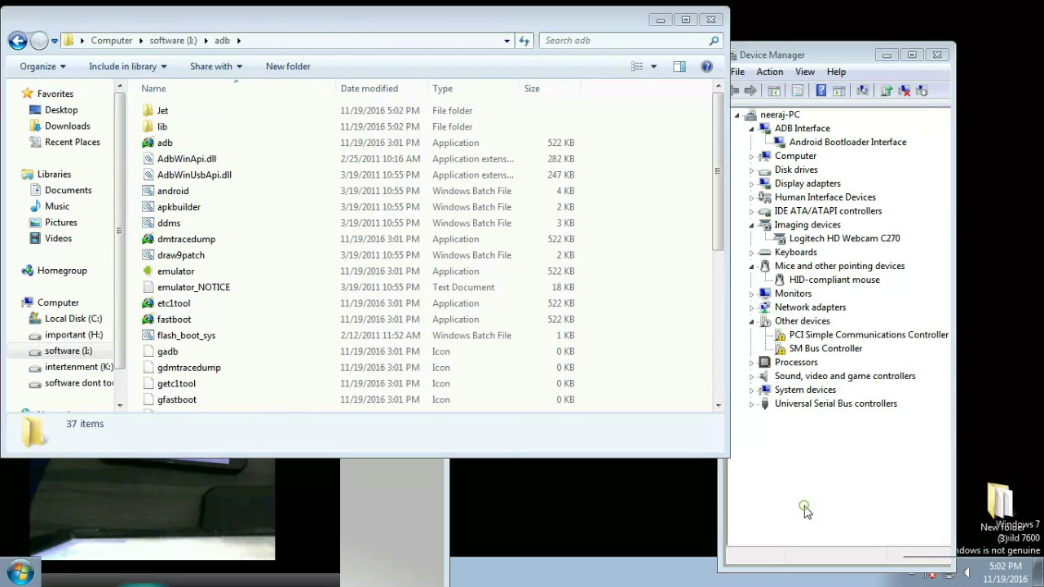
{"action": "left_click", "coordinate": [646, 534]}
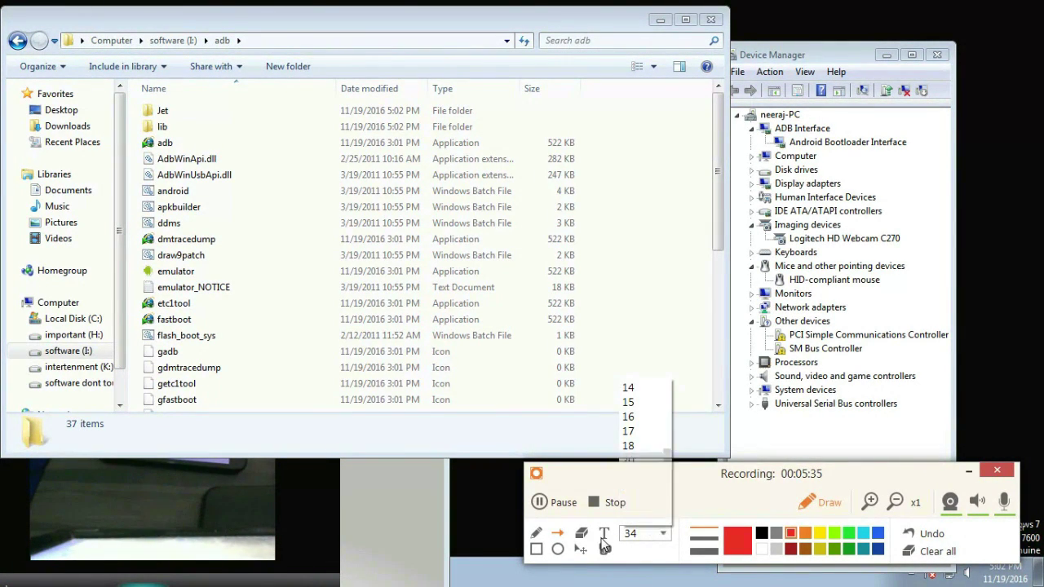
{"action": "left_click", "coordinate": [604, 535]}
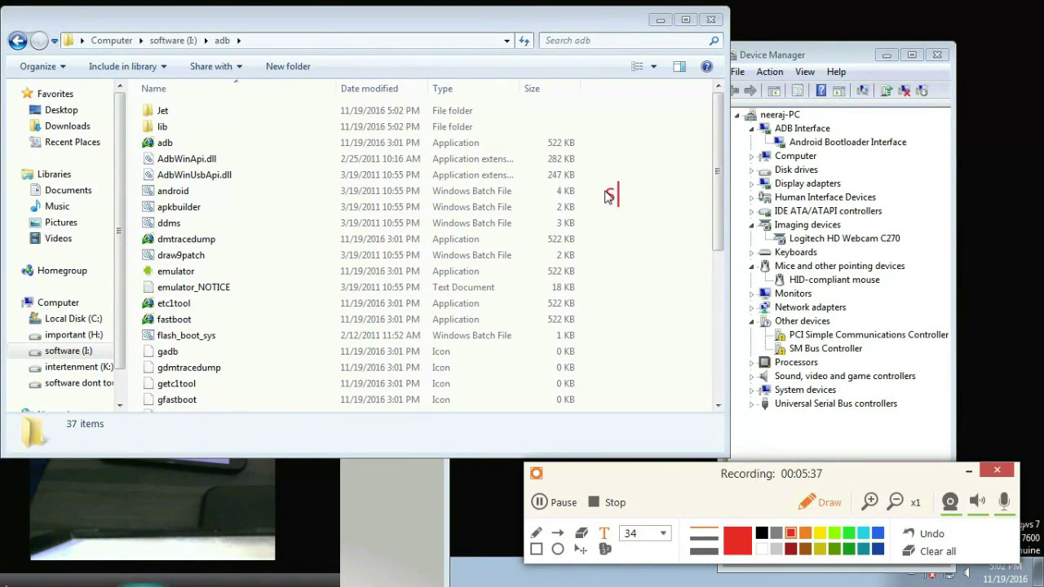
{"action": "left_click", "coordinate": [605, 196]}
{"action": "type", "text": "shift"}
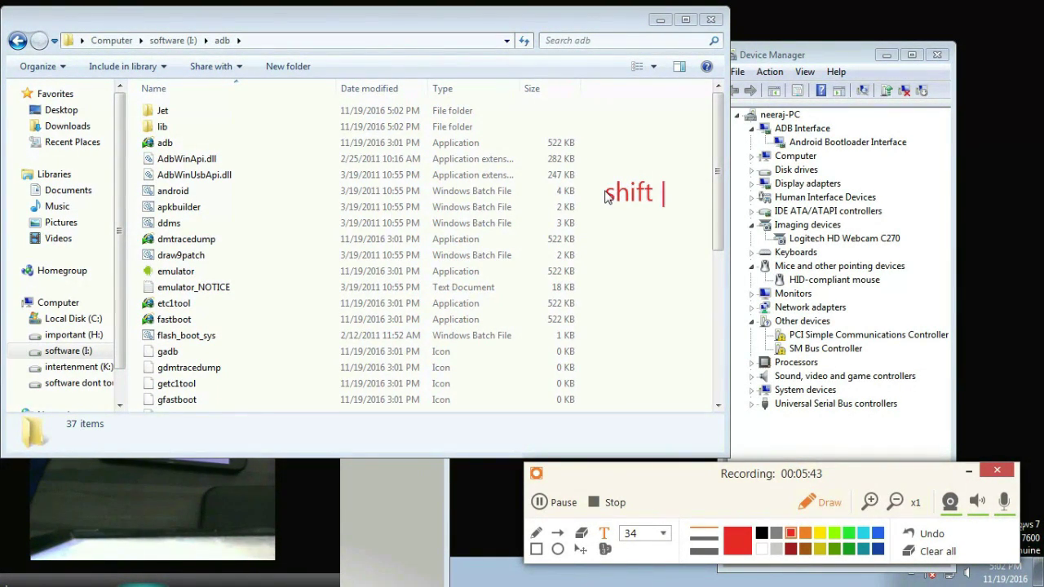
{"action": "type", "text": "and right c"}
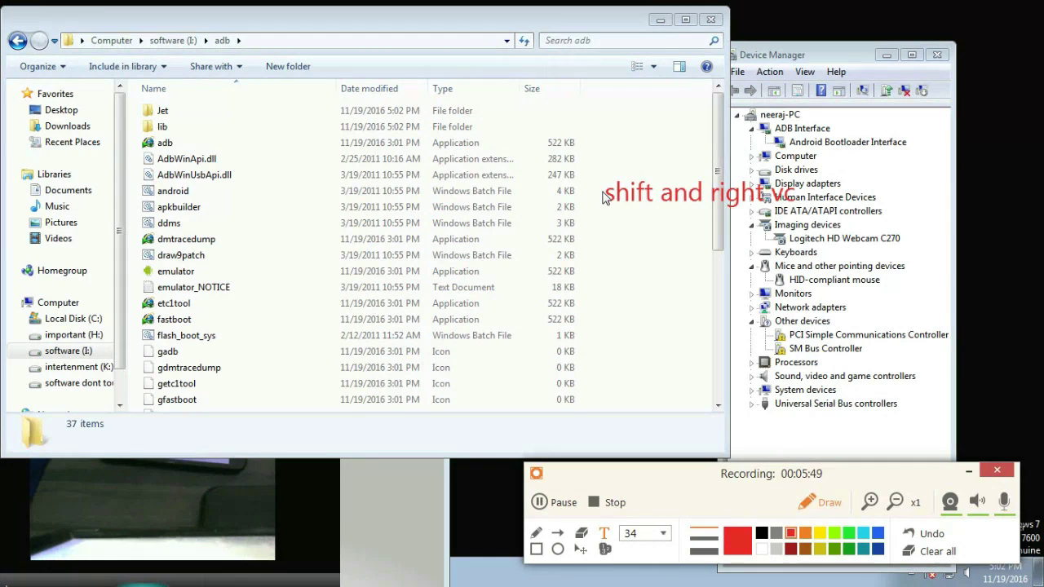
{"action": "type", "text": "lick"}
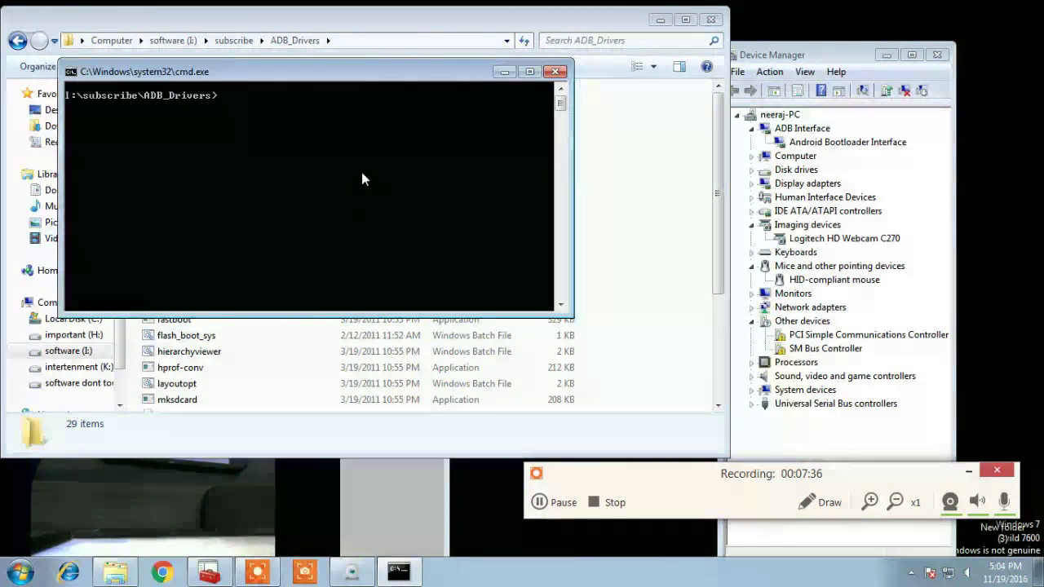
Step: Run 'fastboot devices' and 'fastboot oem unlock', then bring the webcam viewer forward
{"action": "type", "text": "fast"}
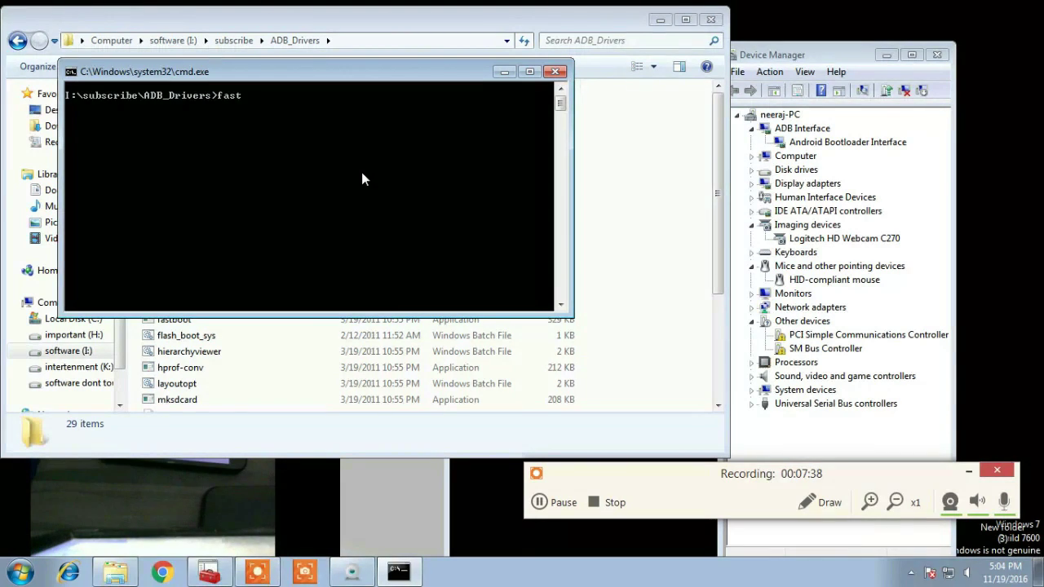
{"action": "type", "text": "boot devices"}
{"action": "key", "text": "Return"}
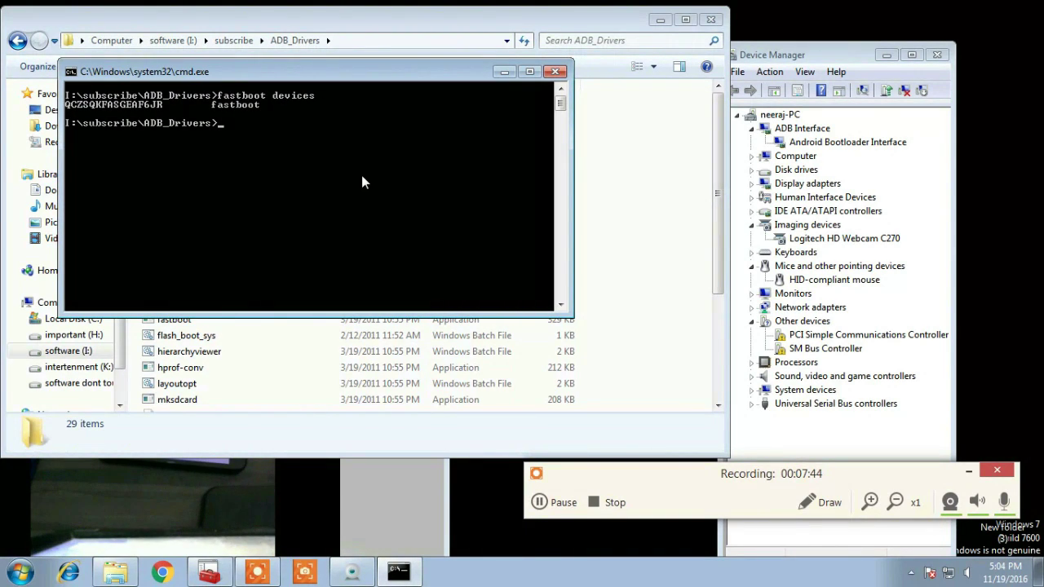
{"action": "left_click", "coordinate": [285, 105]}
{"action": "type", "text": "fastboot oem unlo"}
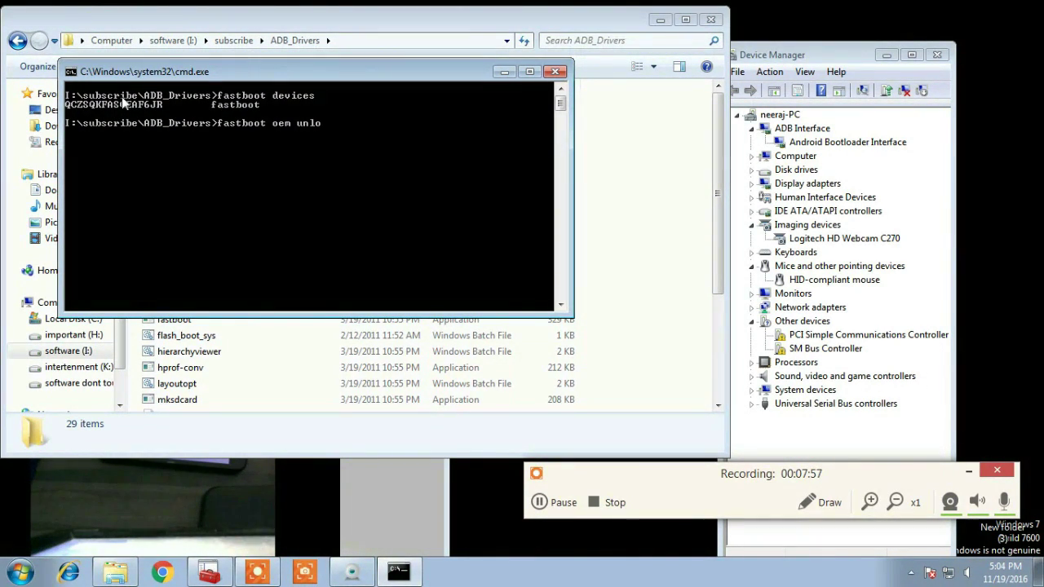
{"action": "type", "text": "ck"}
{"action": "key", "text": "Return"}
{"action": "left_click", "coordinate": [391, 503]}
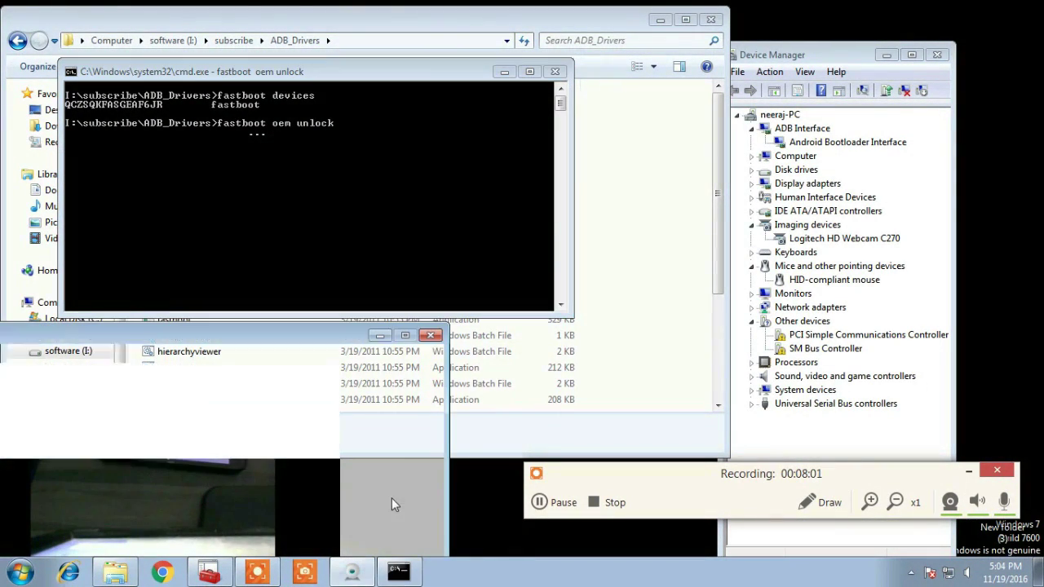
Step: Reposition the webcam viewer beside Device Manager and bring the command prompt output forward
{"action": "left_click_drag", "start_coordinate": [301, 332], "coordinate": [717, 68]}
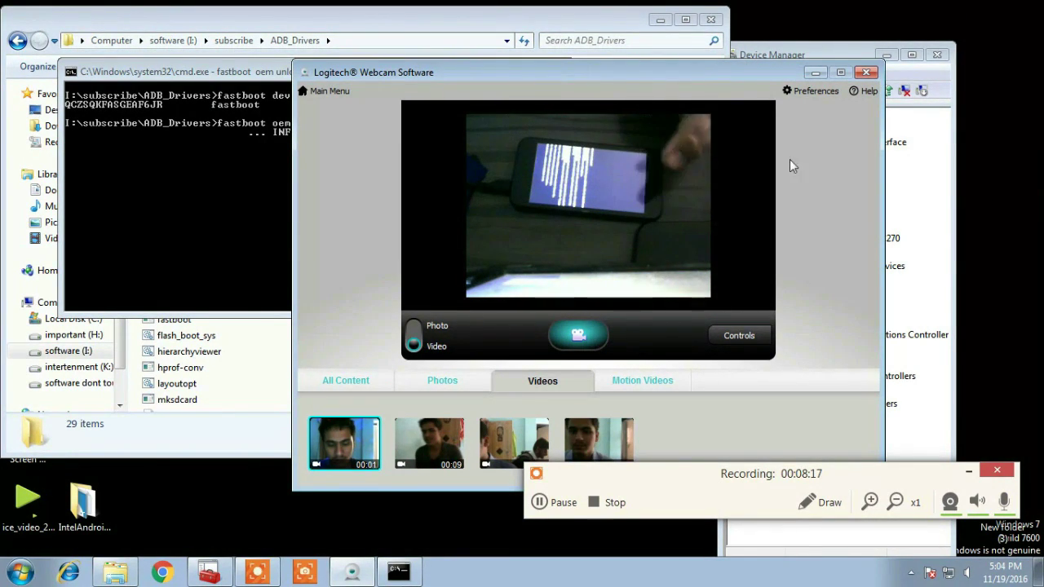
{"action": "left_click_drag", "start_coordinate": [481, 76], "coordinate": [721, 177]}
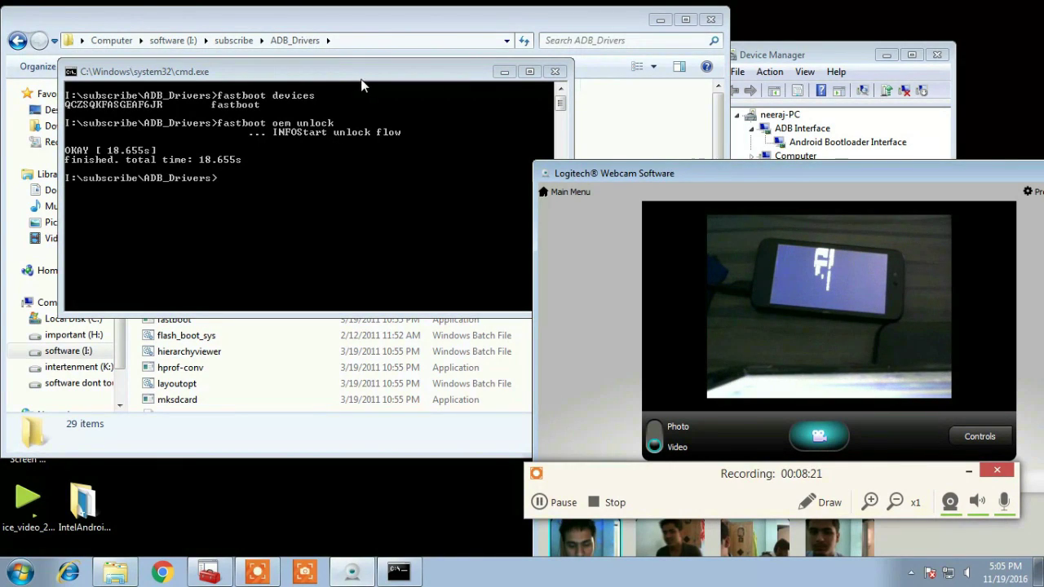
{"action": "left_click_drag", "start_coordinate": [362, 84], "coordinate": [384, 105]}
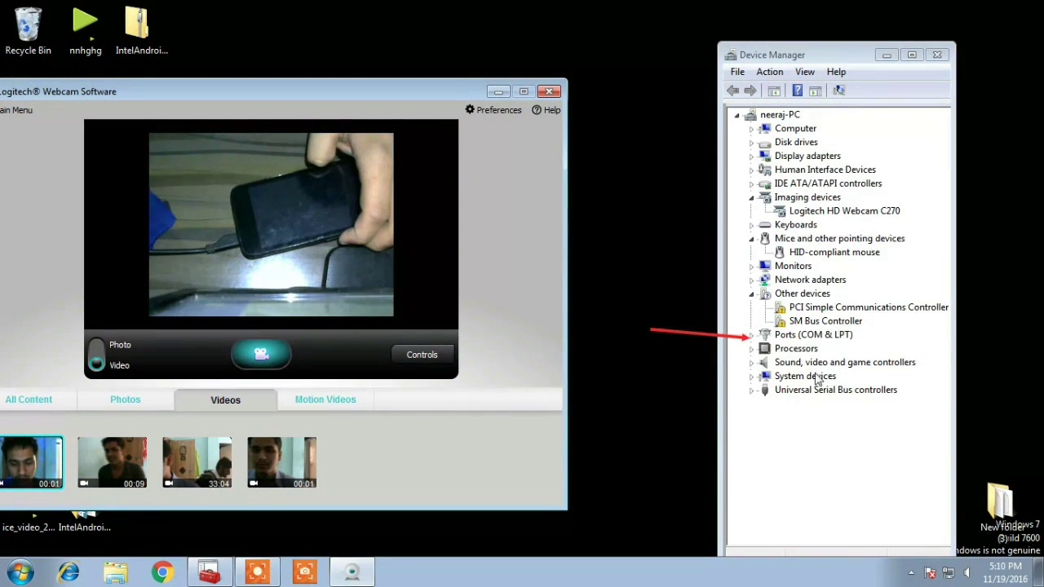
Step: Expand Ports (COM & LPT) to check the preloader port, then open the recorder's controls from the tray
{"action": "double_click", "coordinate": [807, 335]}
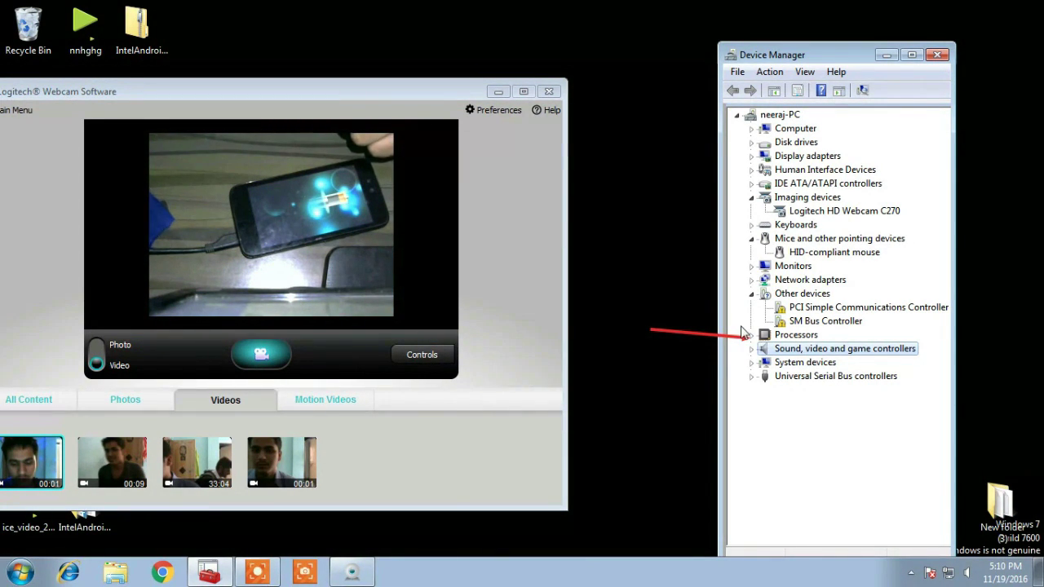
{"action": "left_click", "coordinate": [912, 573]}
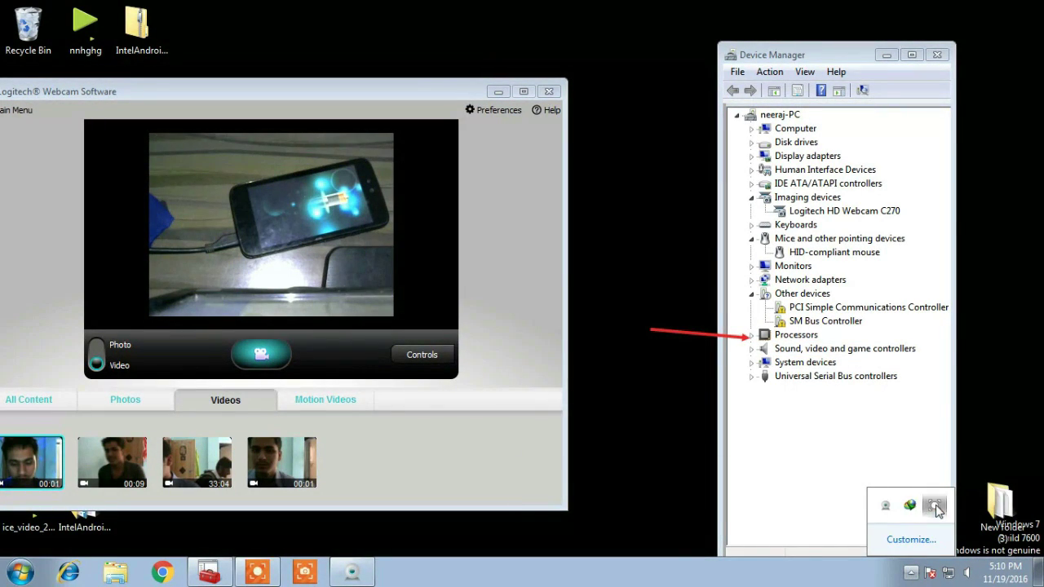
{"action": "left_click", "coordinate": [930, 507]}
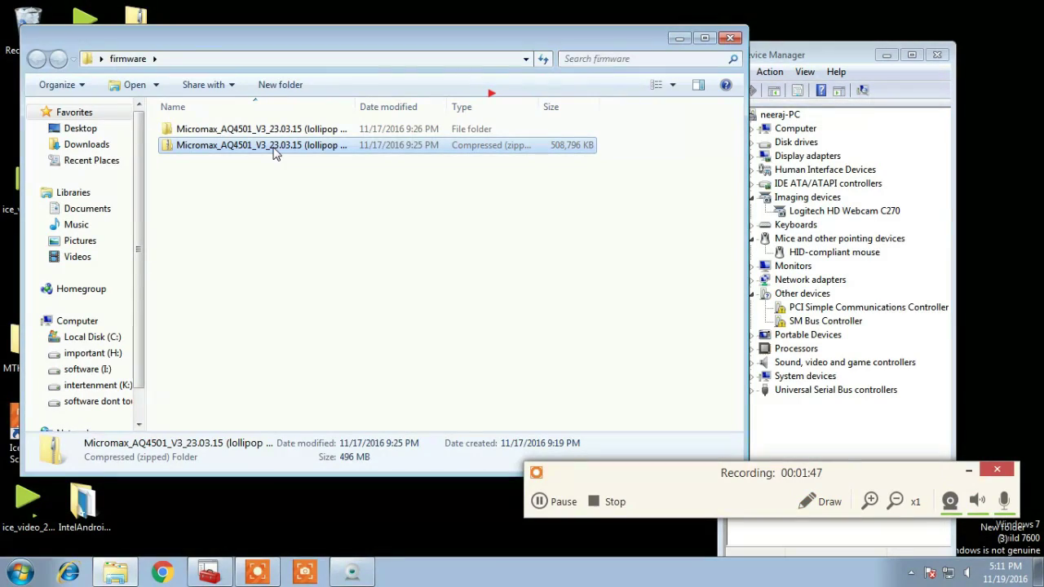
Step: Extract the Micromax firmware zip and delete its Credits and Instructions files
{"action": "right_click", "coordinate": [274, 155]}
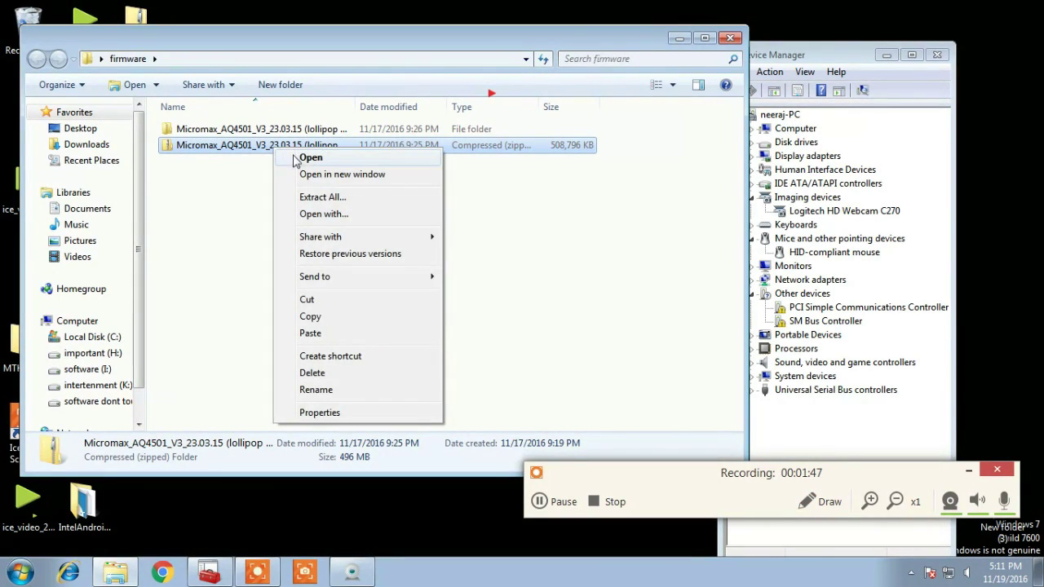
{"action": "left_click", "coordinate": [312, 195]}
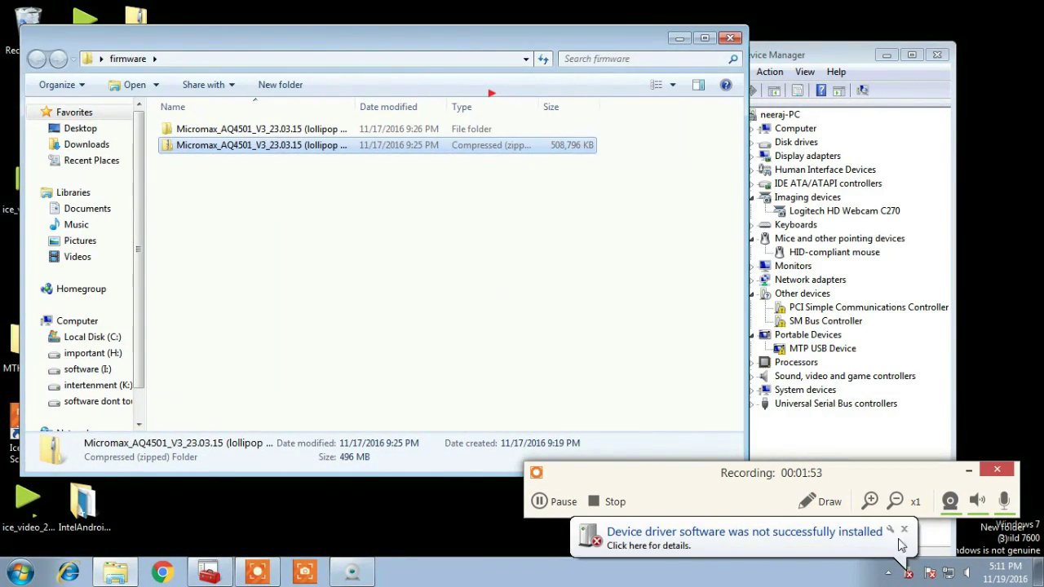
{"action": "double_click", "coordinate": [303, 131]}
{"action": "left_click", "coordinate": [194, 216]}
{"action": "left_click_drag", "start_coordinate": [194, 220], "coordinate": [200, 189]}
{"action": "key", "text": "Delete"}
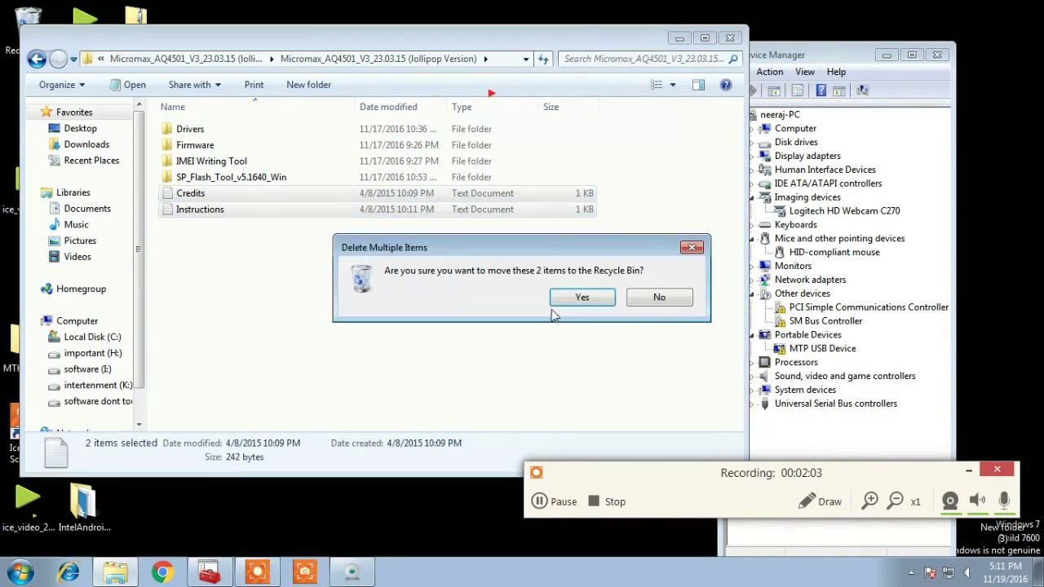
{"action": "left_click", "coordinate": [571, 298]}
Step: Look through the extracted Drivers, Firmware and IMEI Writing Tool folders, then return to the package folder
{"action": "left_click", "coordinate": [191, 129]}
{"action": "left_click", "coordinate": [208, 146]}
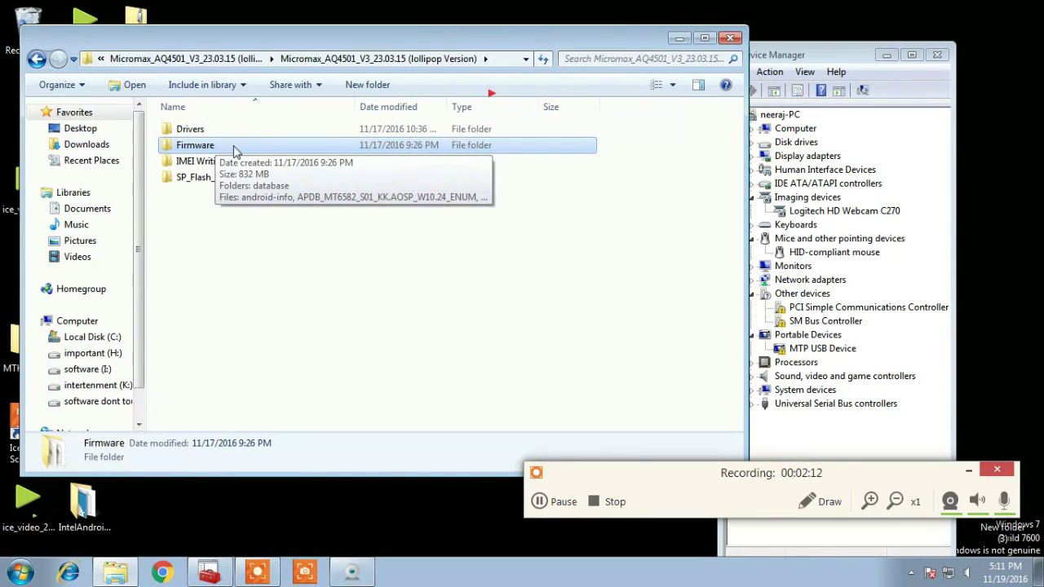
{"action": "left_click", "coordinate": [200, 161]}
{"action": "left_click", "coordinate": [181, 182]}
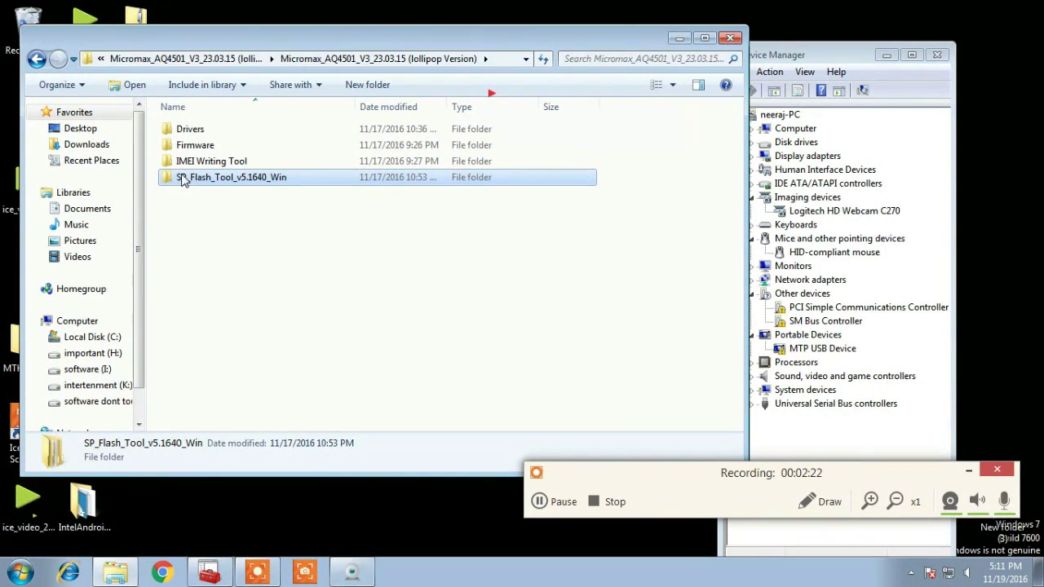
{"action": "key", "text": "Up"}
{"action": "key", "text": "Up"}
{"action": "key", "text": "Return"}
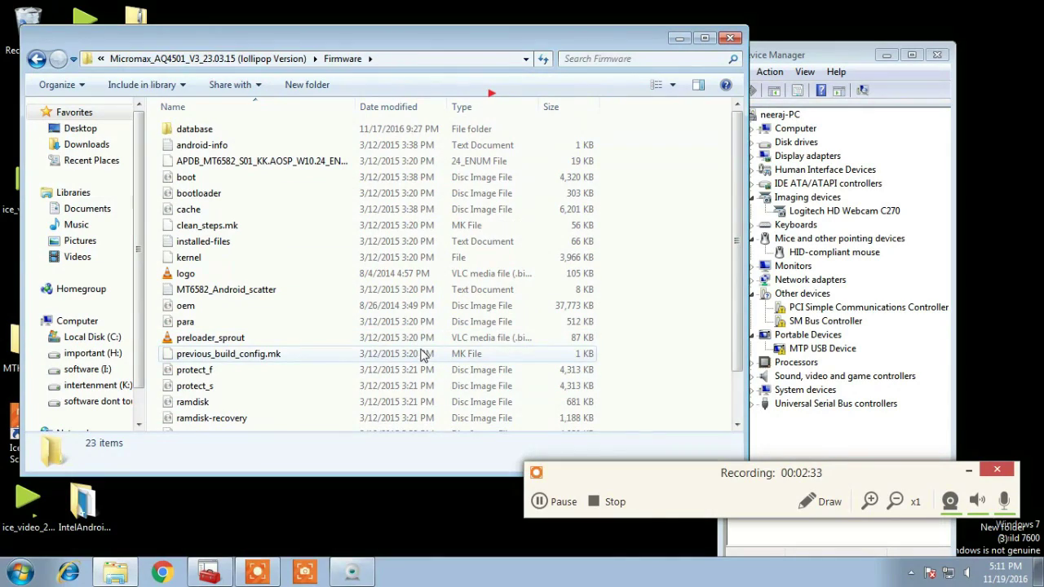
{"action": "left_click_drag", "start_coordinate": [371, 474], "coordinate": [369, 536]}
{"action": "left_click", "coordinate": [36, 59]}
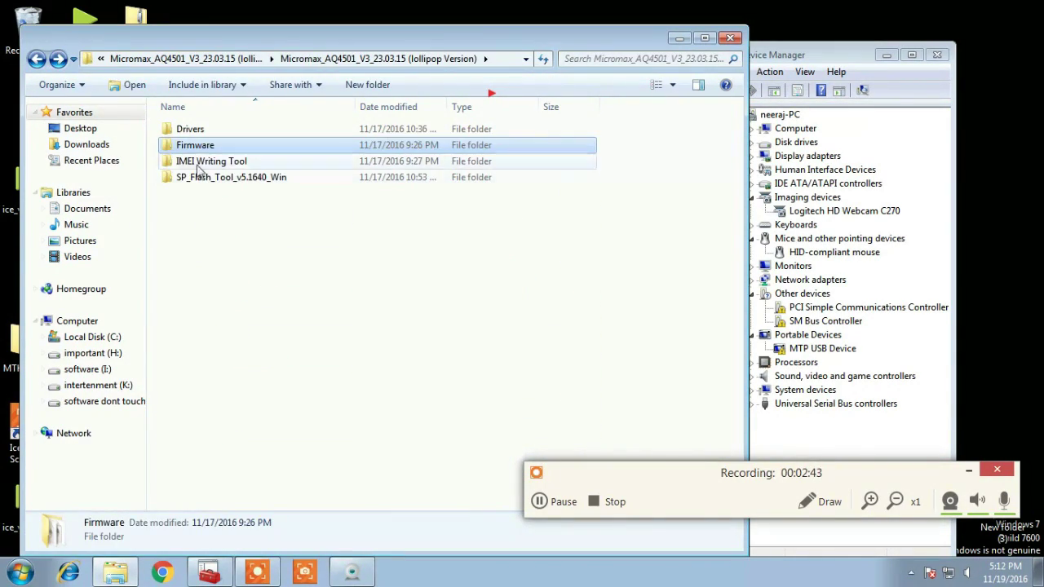
Step: Open the nested SP_Flash_Tool_v5.1640_Win folders and select the flash_tool application
{"action": "left_click", "coordinate": [196, 173]}
{"action": "double_click", "coordinate": [195, 173]}
{"action": "scroll", "coordinate": [213, 196], "scroll_direction": "down", "scroll_amount": 5}
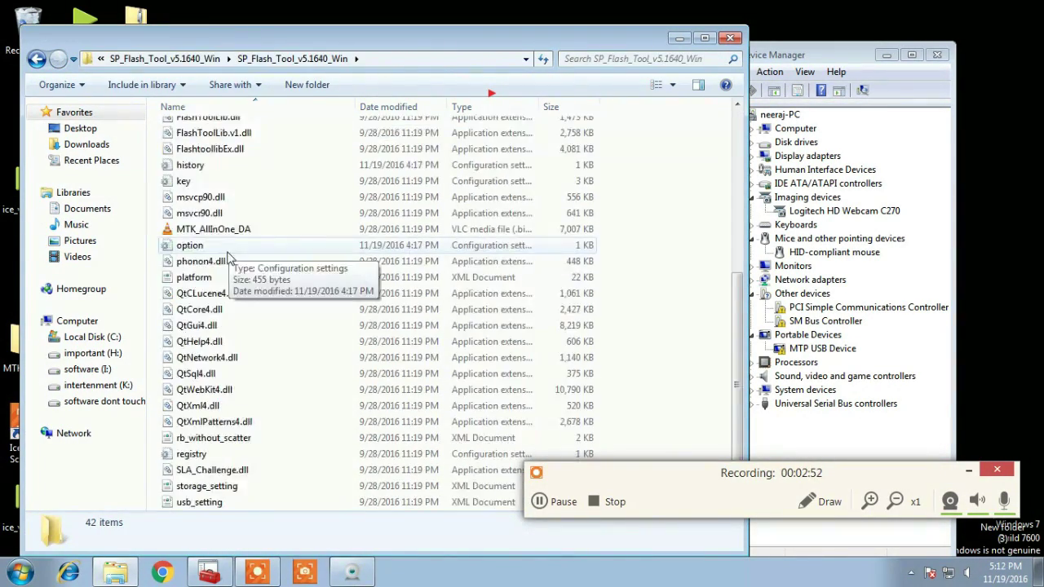
{"action": "scroll", "coordinate": [237, 245], "scroll_direction": "up", "scroll_amount": 5}
{"action": "key", "text": "f"}
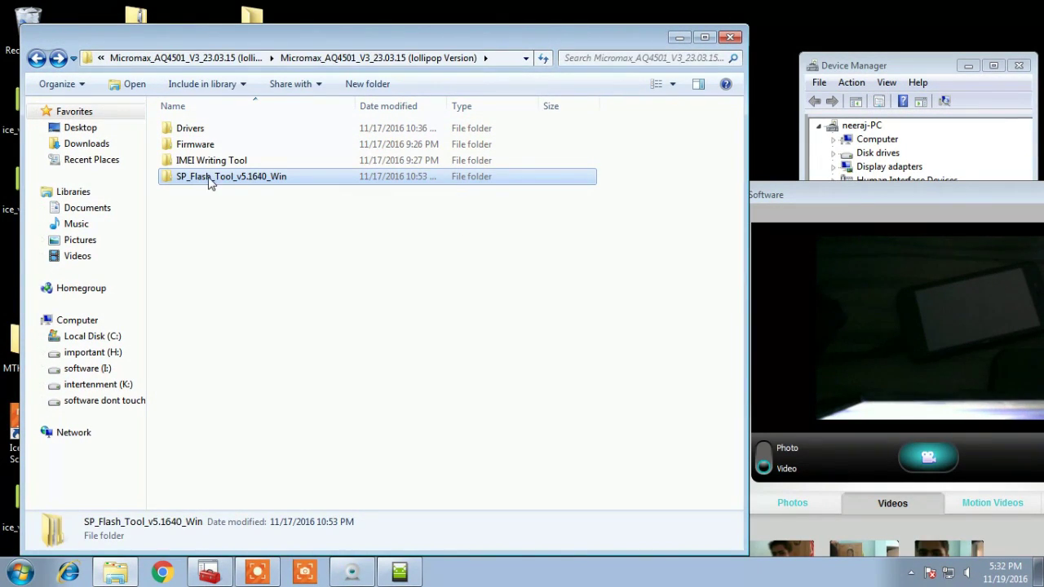
{"action": "double_click", "coordinate": [209, 177]}
{"action": "double_click", "coordinate": [216, 134]}
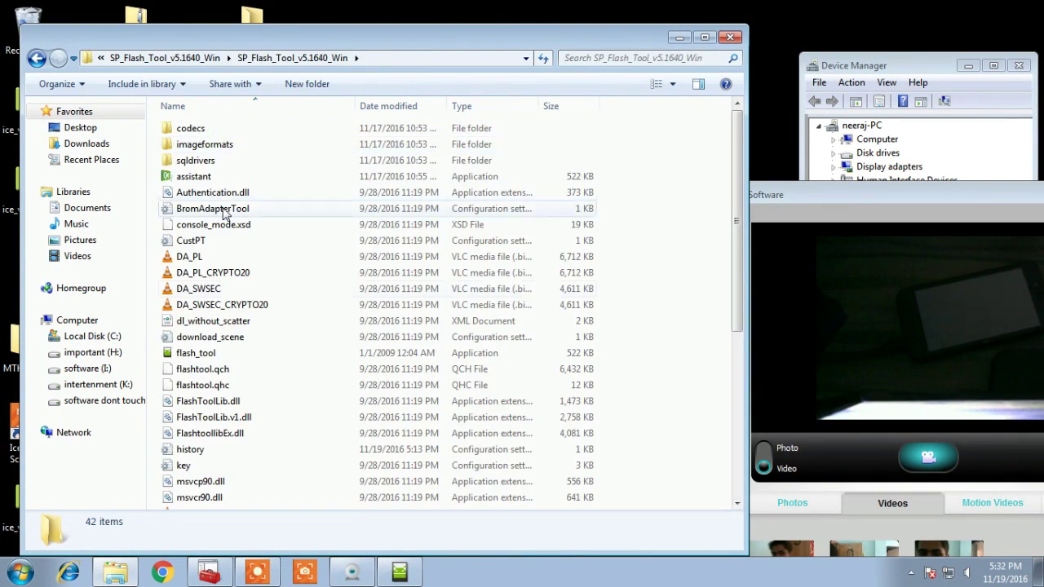
{"action": "scroll", "coordinate": [333, 422], "scroll_direction": "down", "scroll_amount": 6}
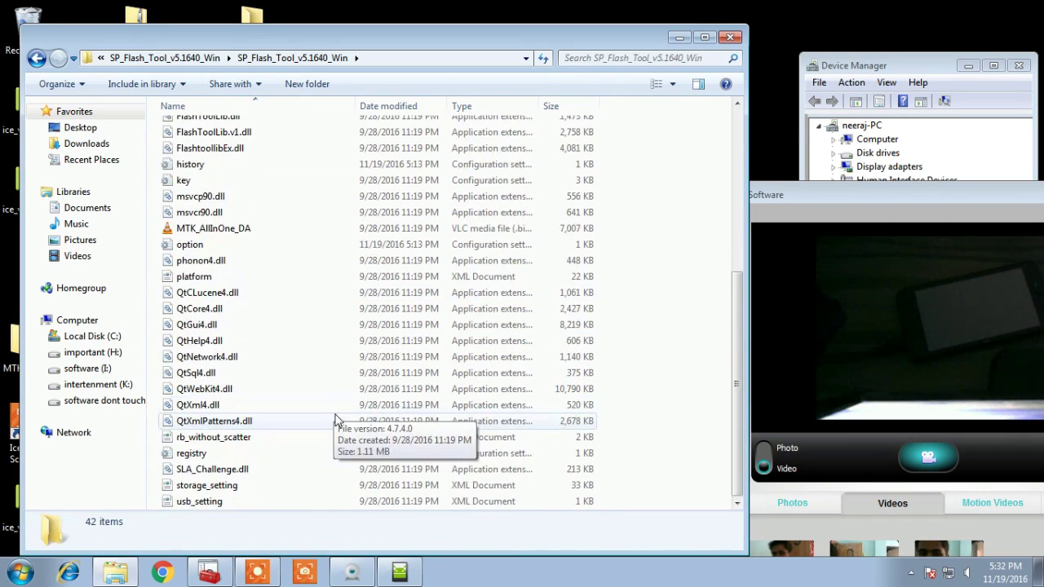
{"action": "scroll", "coordinate": [350, 459], "scroll_direction": "up", "scroll_amount": 6}
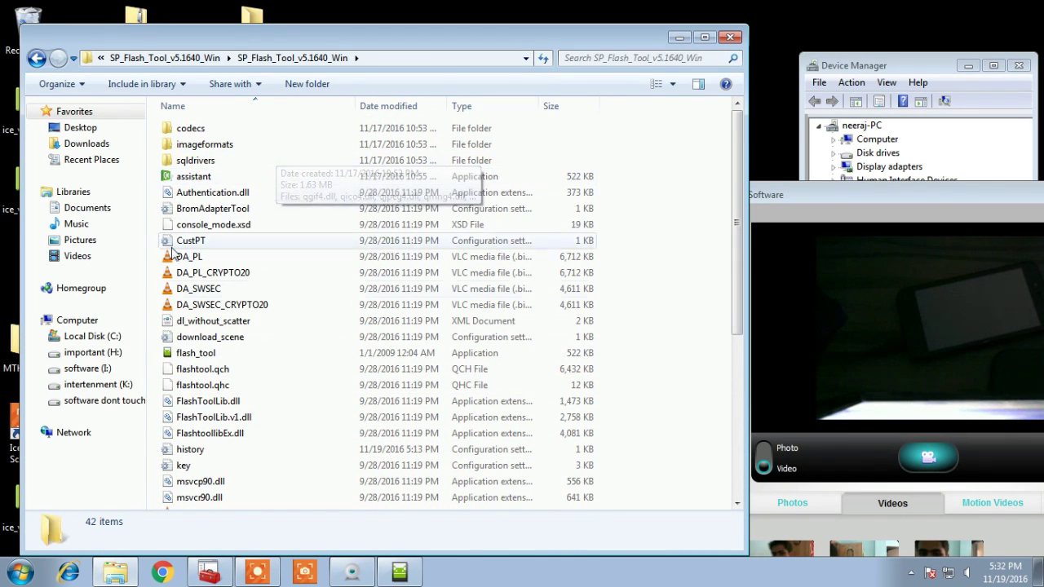
{"action": "left_click", "coordinate": [186, 357]}
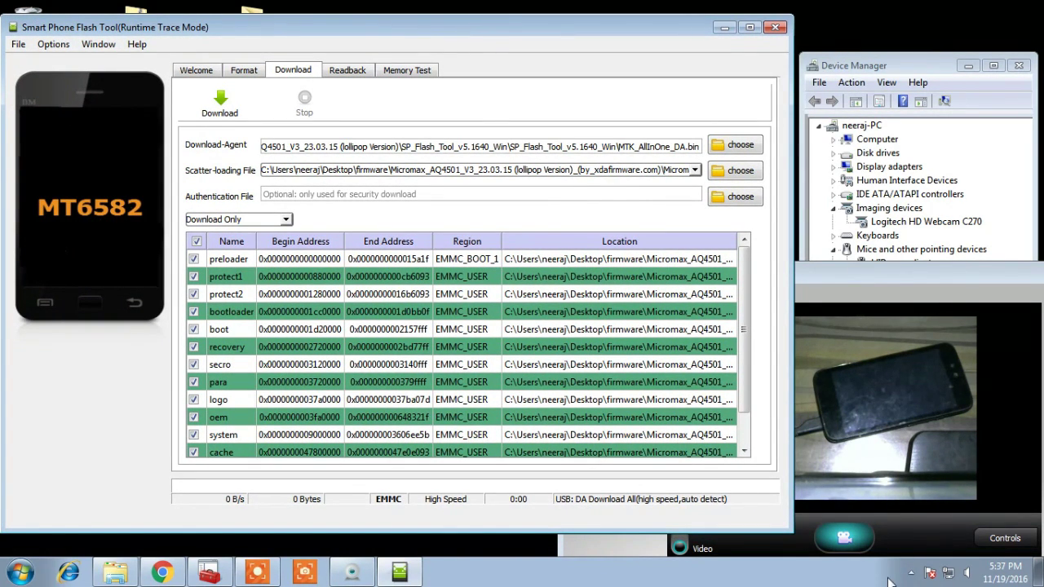
Step: Open the Logitech webcam view, then mark the scatter-loading path with an arrow and clear it
{"action": "left_click", "coordinate": [911, 574]}
{"action": "left_click", "coordinate": [887, 503]}
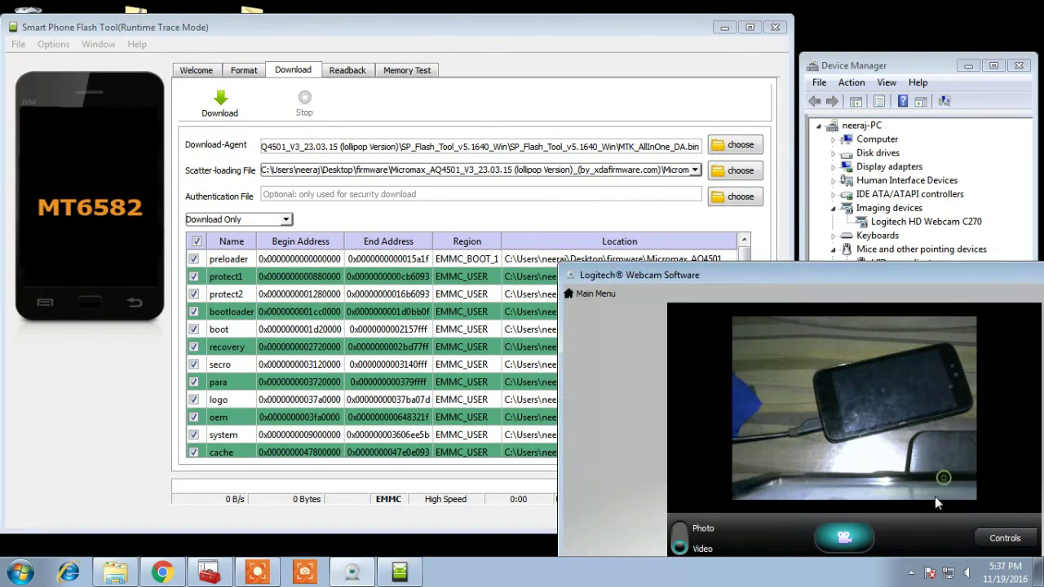
{"action": "left_click", "coordinate": [911, 573]}
{"action": "left_click", "coordinate": [935, 503]}
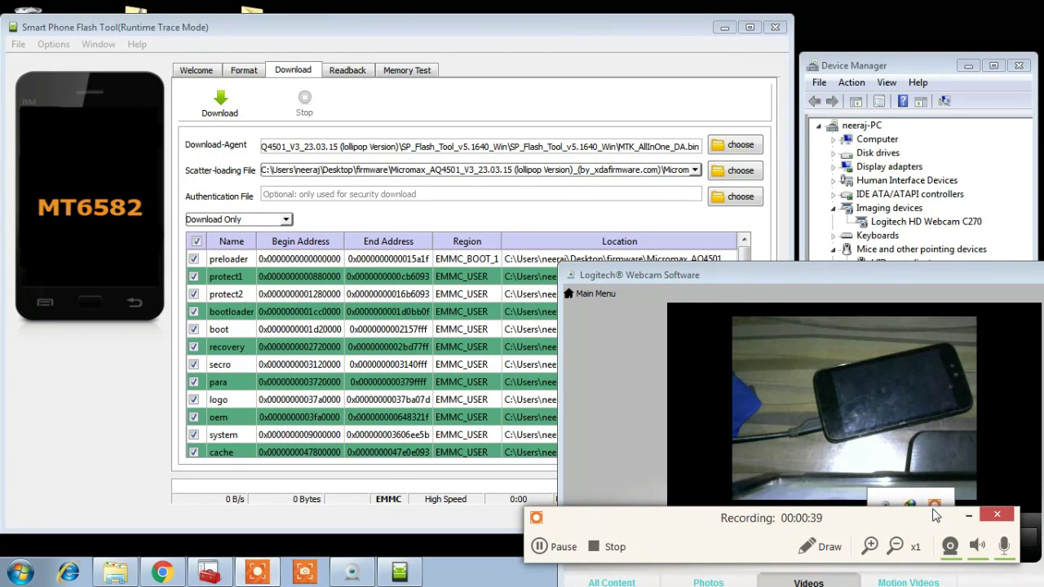
{"action": "left_click", "coordinate": [825, 547]}
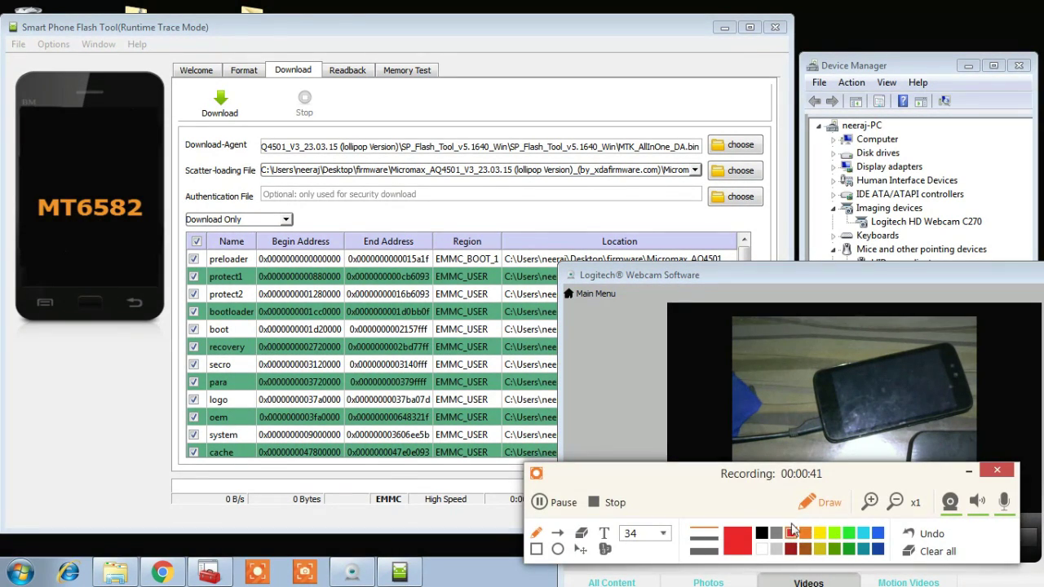
{"action": "left_click", "coordinate": [556, 535]}
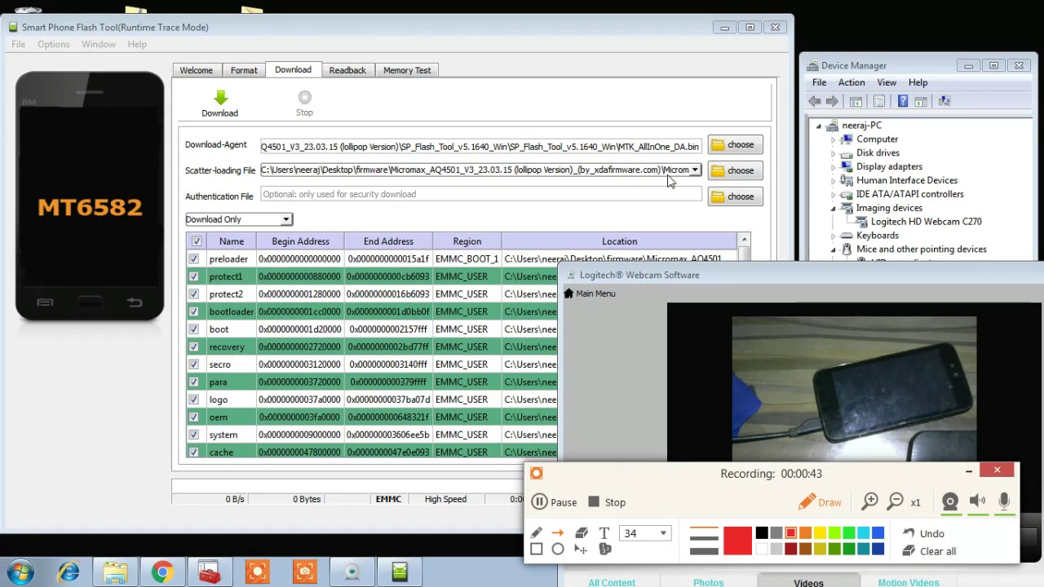
{"action": "left_click_drag", "start_coordinate": [605, 167], "coordinate": [703, 177]}
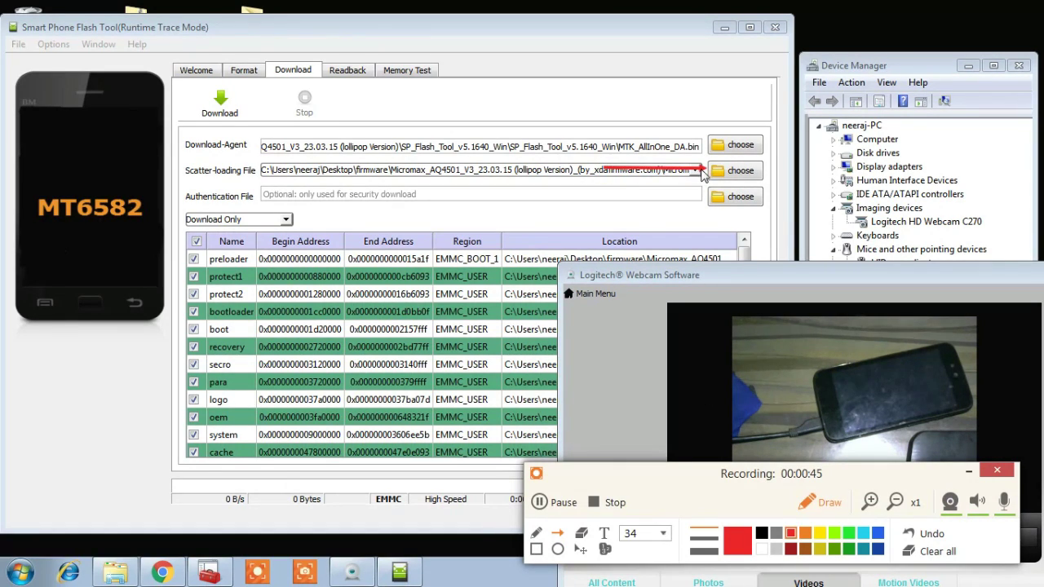
{"action": "left_click", "coordinate": [936, 558]}
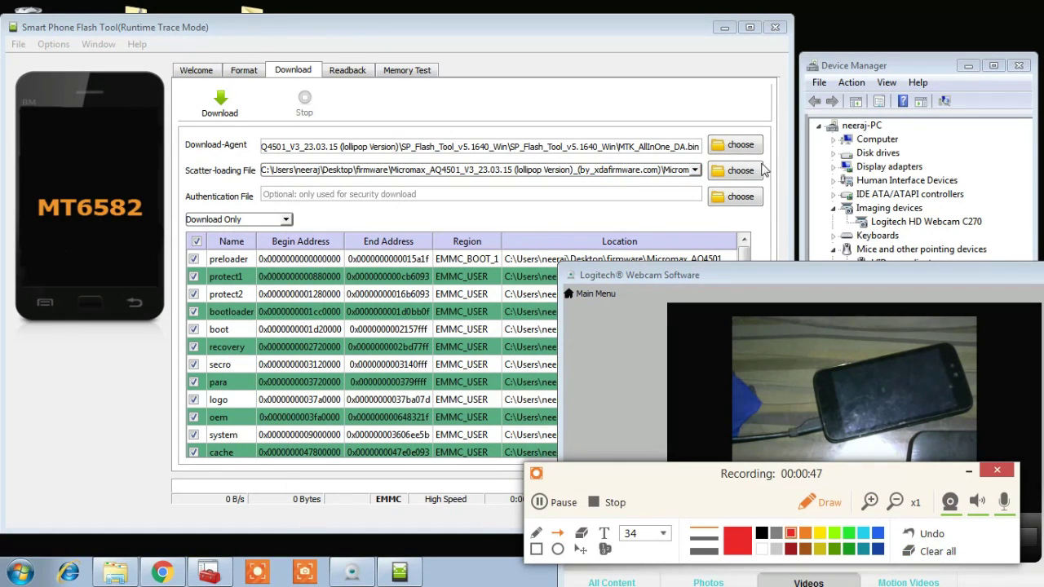
{"action": "left_click", "coordinate": [827, 499]}
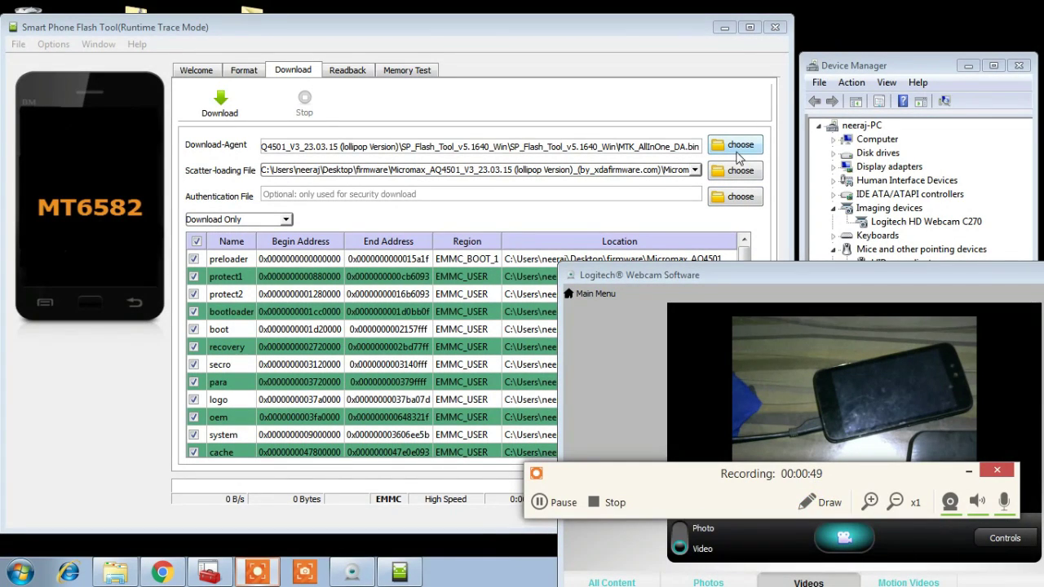
Step: Browse from the Scatter-loading 'choose' button to the Desktop Micromax package's Firmware folder
{"action": "left_click", "coordinate": [726, 171]}
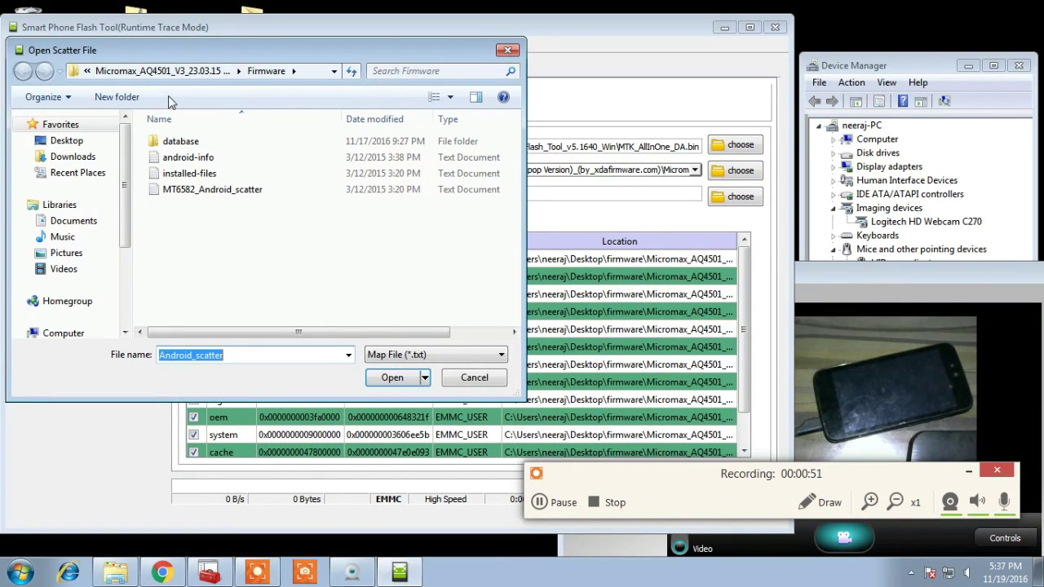
{"action": "left_click", "coordinate": [76, 145]}
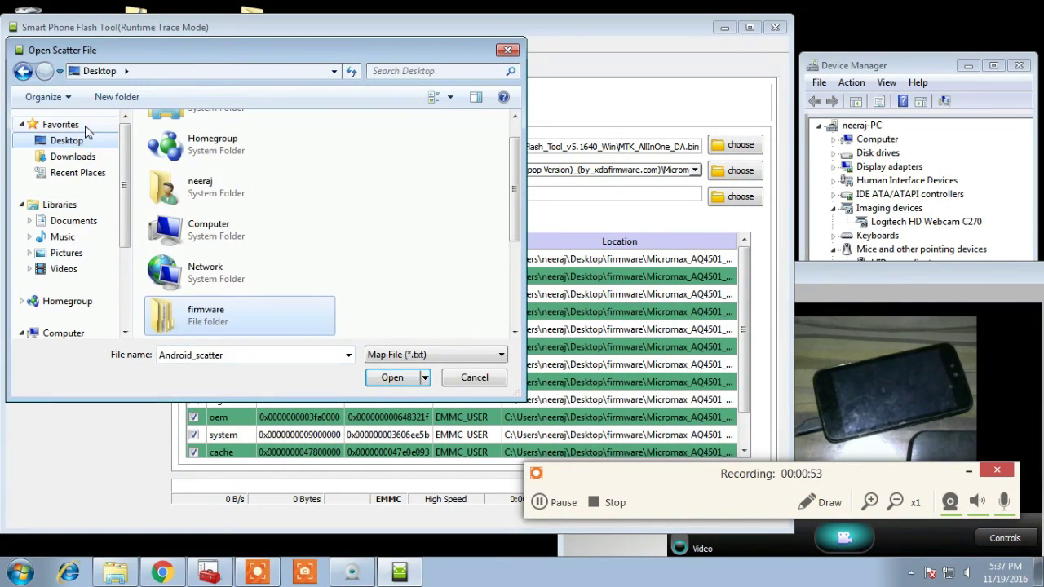
{"action": "double_click", "coordinate": [231, 309]}
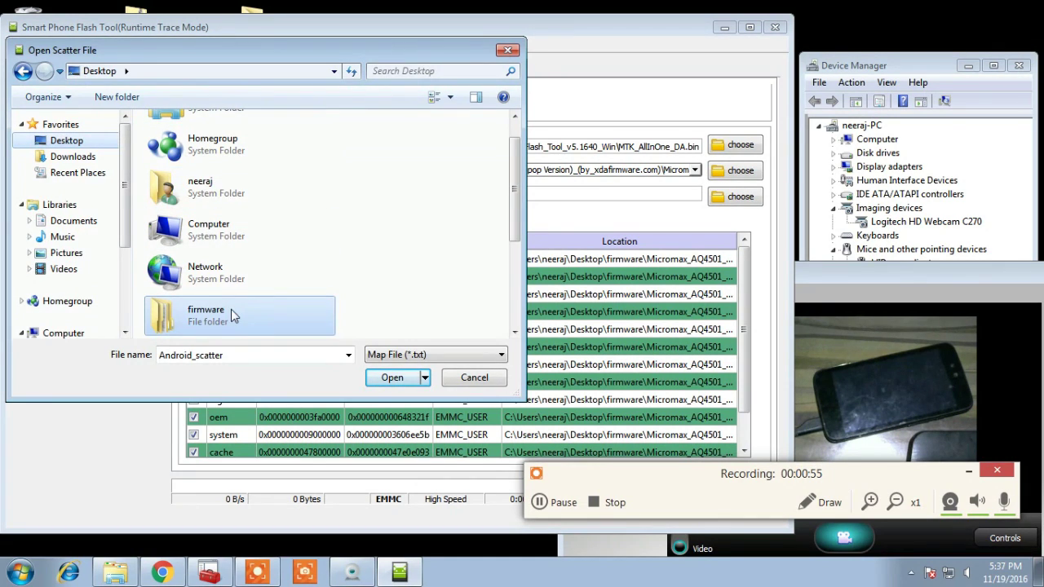
{"action": "double_click", "coordinate": [216, 143]}
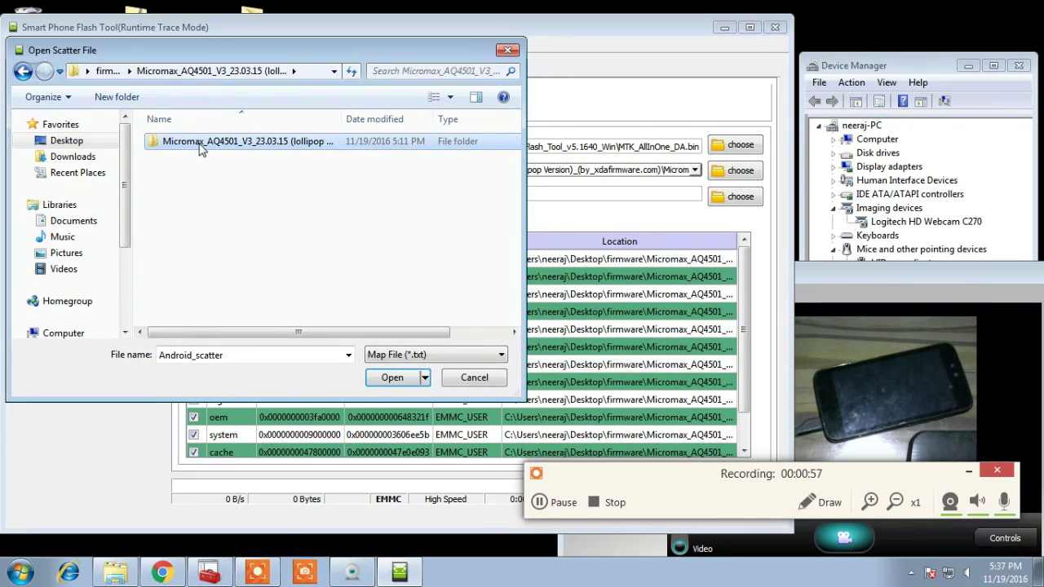
{"action": "double_click", "coordinate": [204, 148]}
{"action": "double_click", "coordinate": [200, 157]}
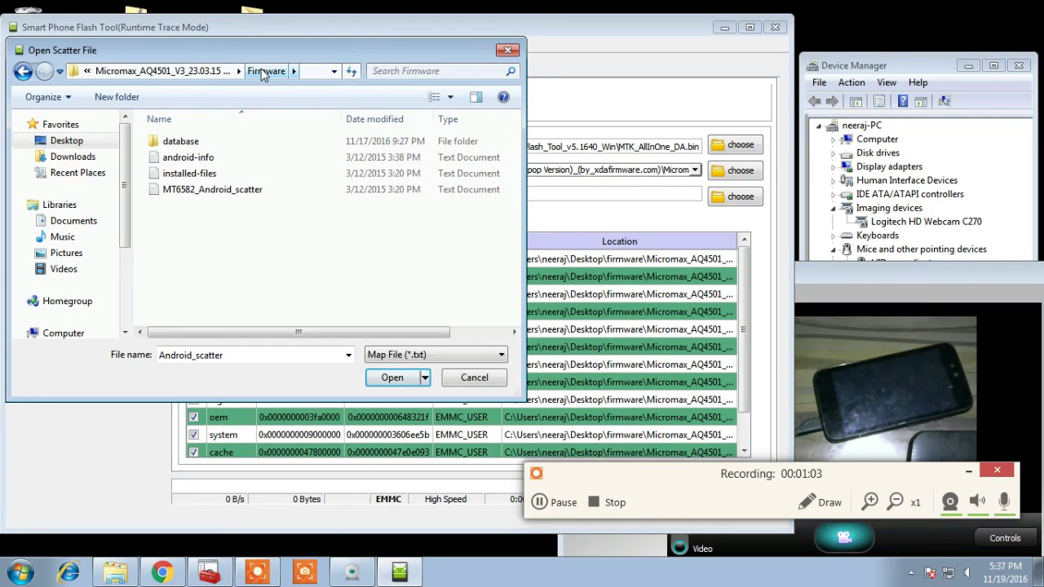
{"action": "left_click", "coordinate": [23, 71]}
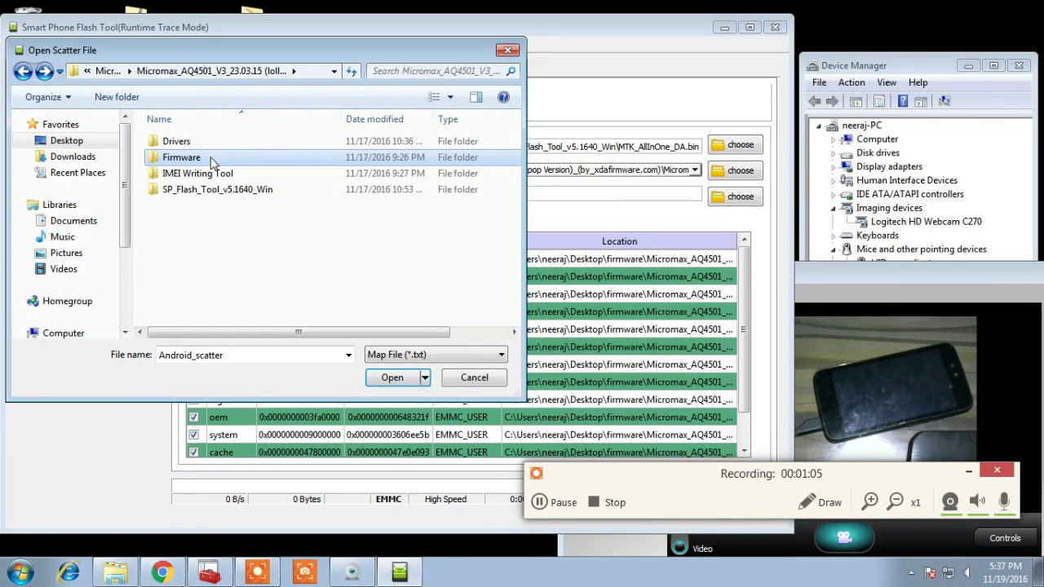
{"action": "double_click", "coordinate": [193, 159]}
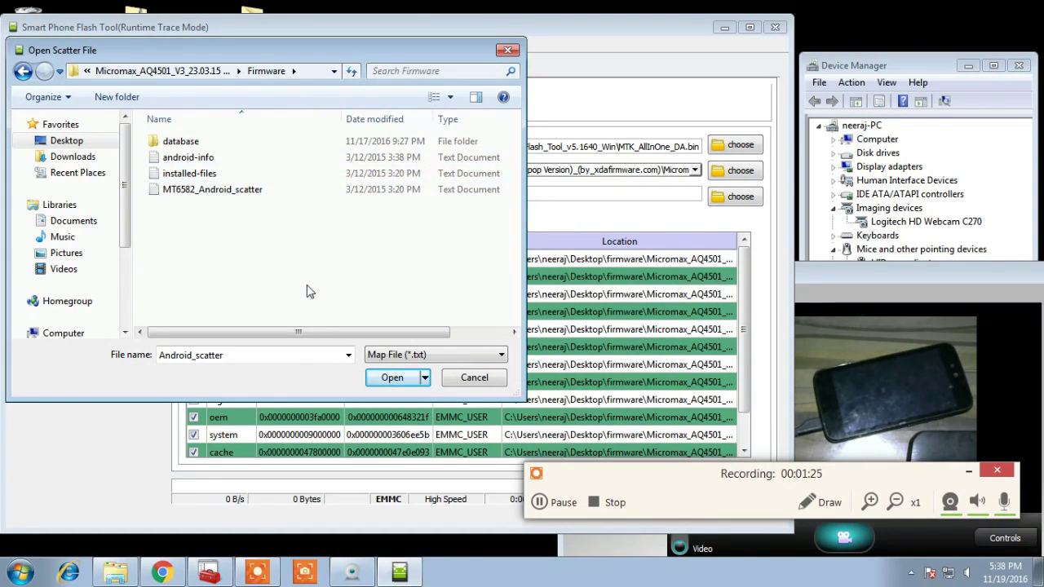
Step: Point out MT6582_Android_scatter with an annotation arrow, clear it, and load the file
{"action": "left_click", "coordinate": [235, 192]}
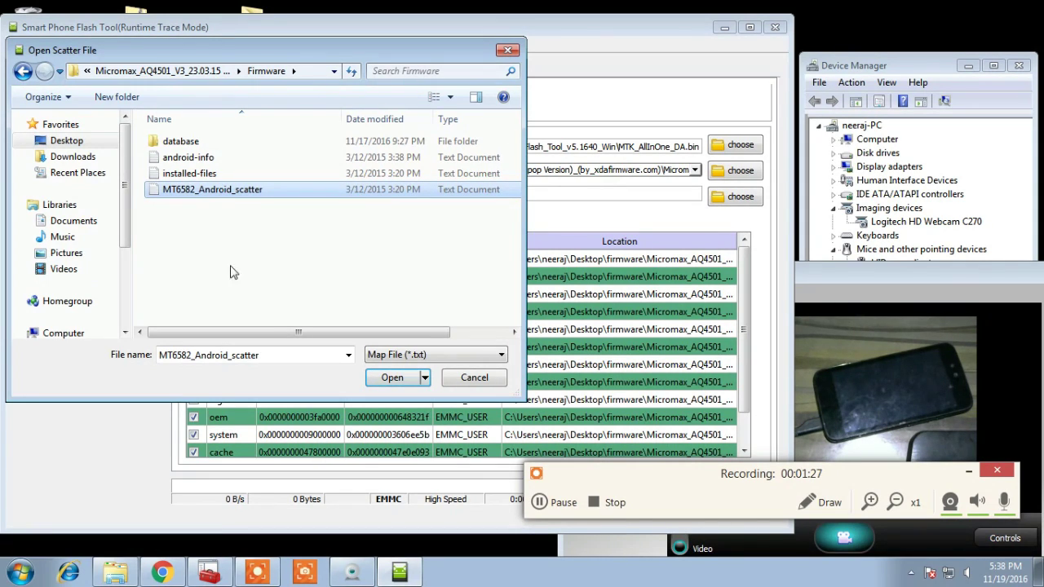
{"action": "left_click", "coordinate": [812, 502]}
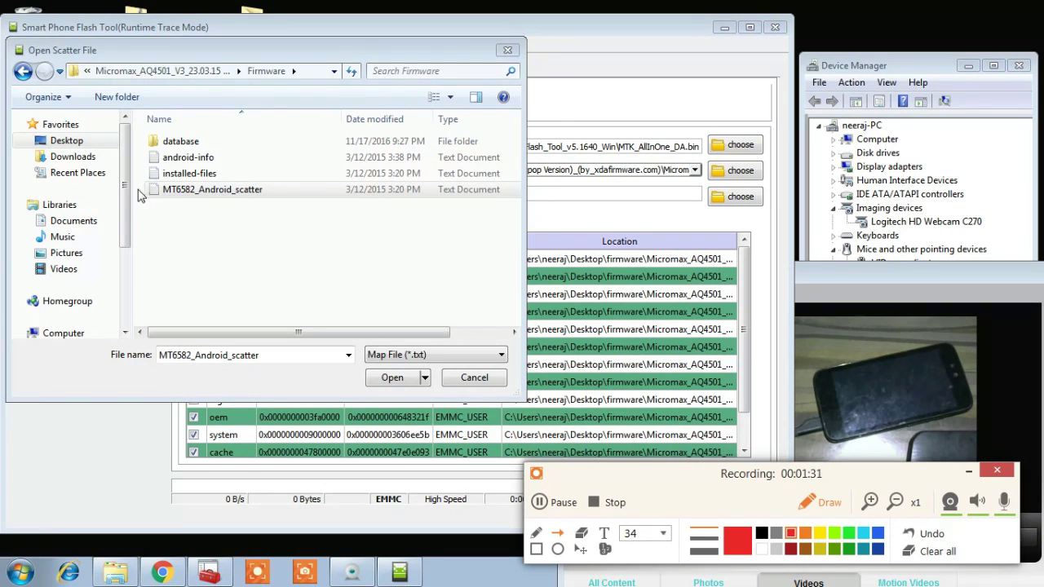
{"action": "left_click_drag", "start_coordinate": [102, 187], "coordinate": [141, 195]}
{"action": "left_click", "coordinate": [930, 552]}
{"action": "left_click", "coordinate": [816, 511]}
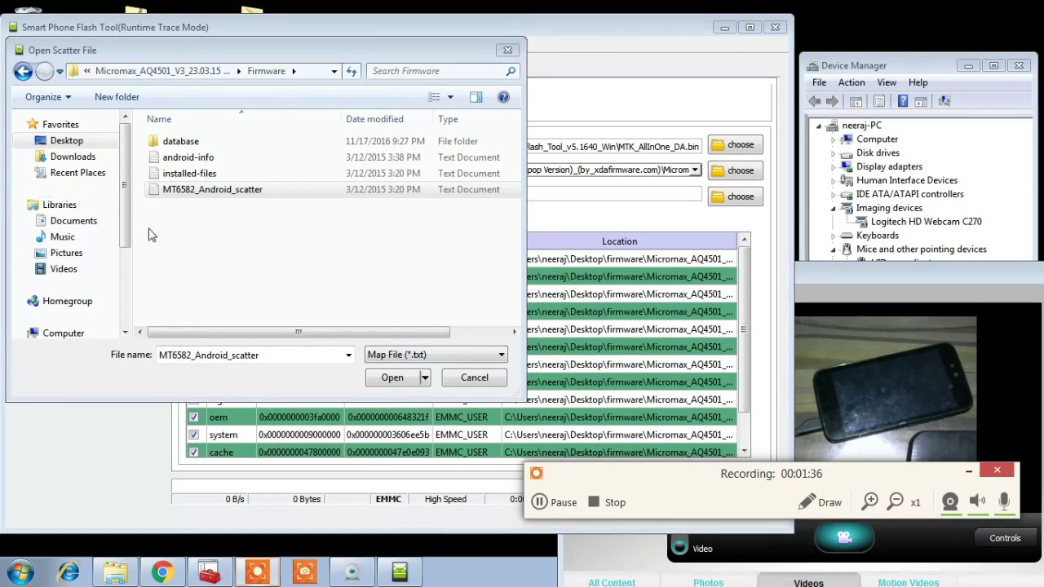
{"action": "left_click", "coordinate": [196, 193]}
{"action": "double_click", "coordinate": [192, 195]}
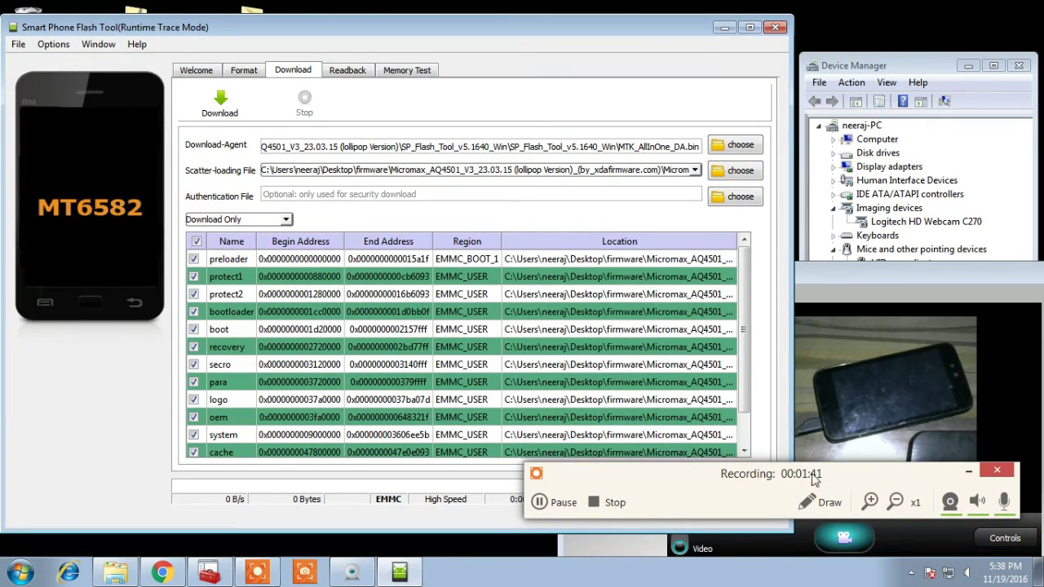
Step: Mark the mode dropdown with two annotation arrows and switch it to Firmware Upgrade
{"action": "left_click", "coordinate": [820, 507]}
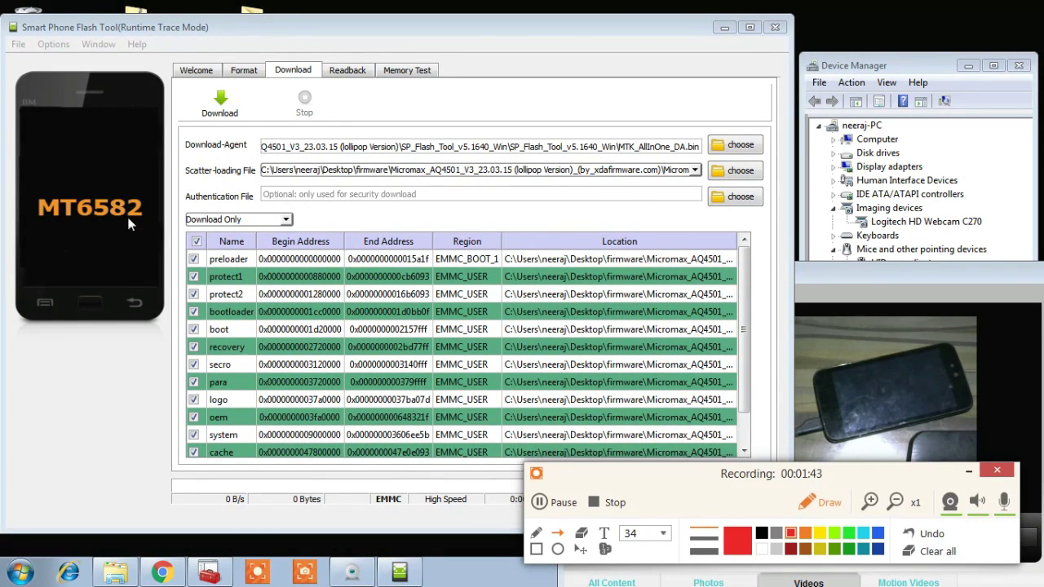
{"action": "left_click_drag", "start_coordinate": [164, 248], "coordinate": [175, 234]}
{"action": "left_click_drag", "start_coordinate": [398, 219], "coordinate": [304, 218]}
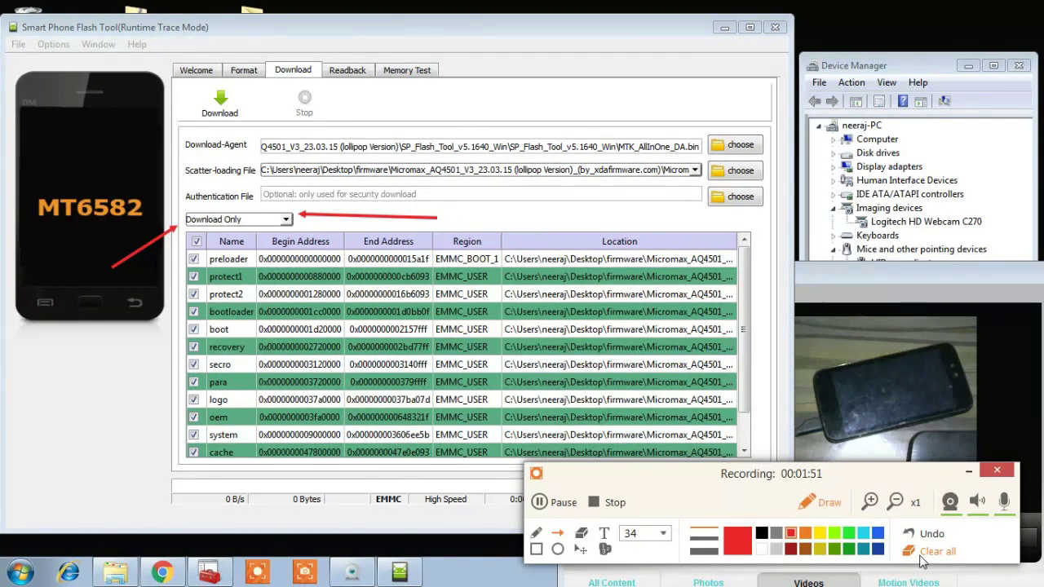
{"action": "left_click", "coordinate": [821, 503]}
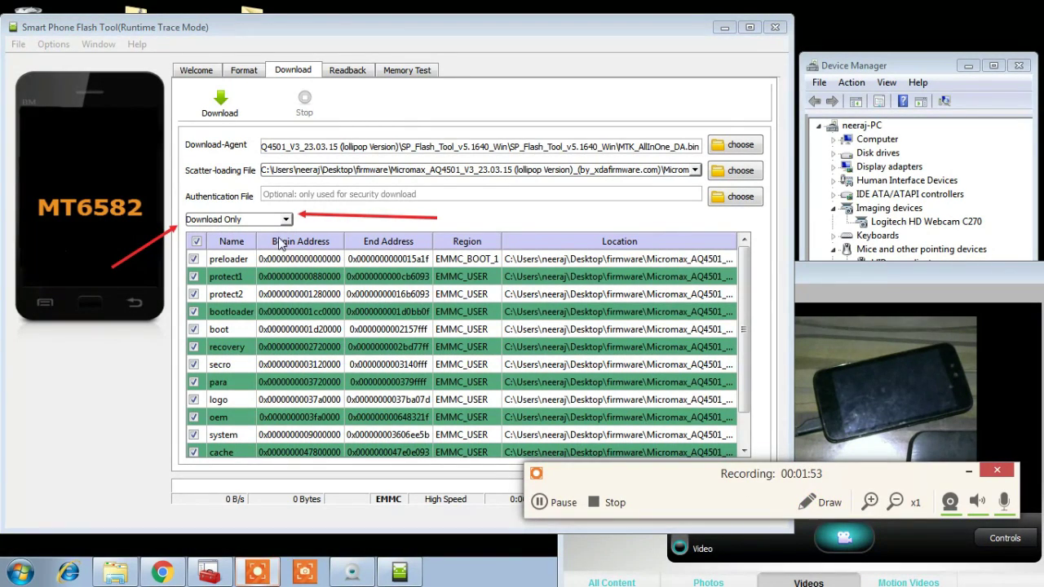
{"action": "left_click", "coordinate": [286, 220]}
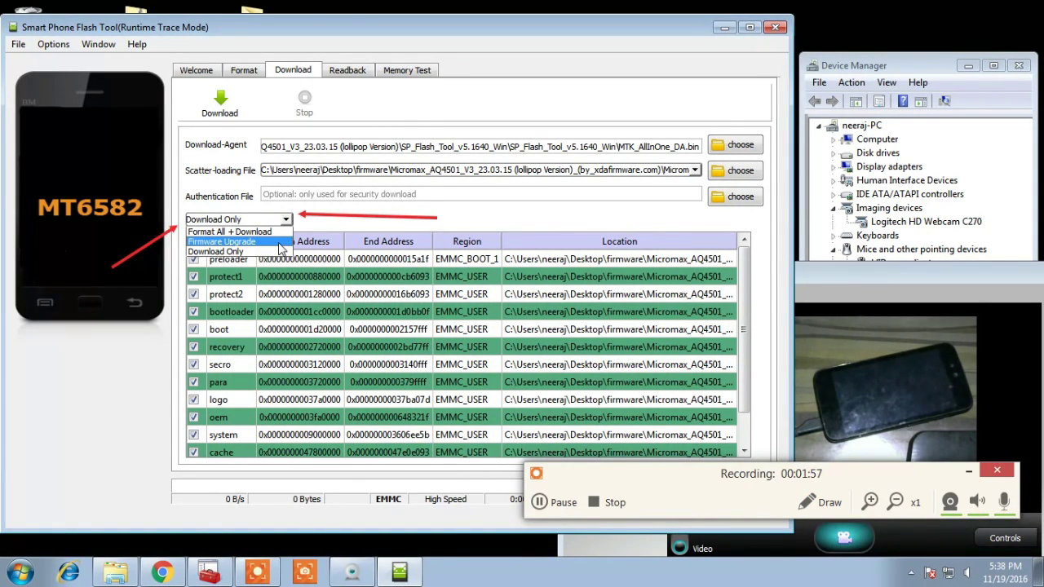
{"action": "left_click", "coordinate": [279, 243]}
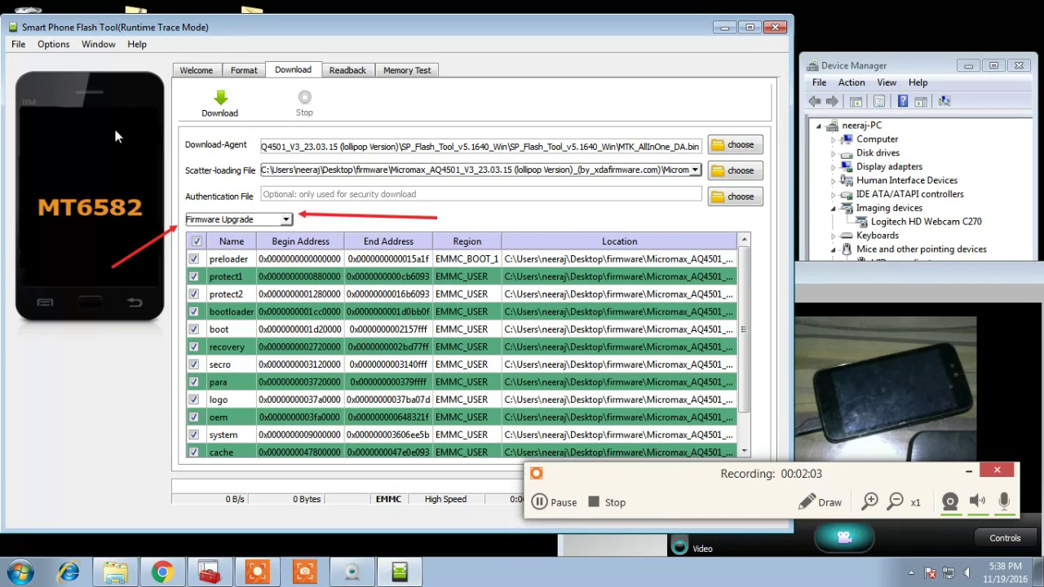
{"action": "left_click", "coordinate": [830, 508]}
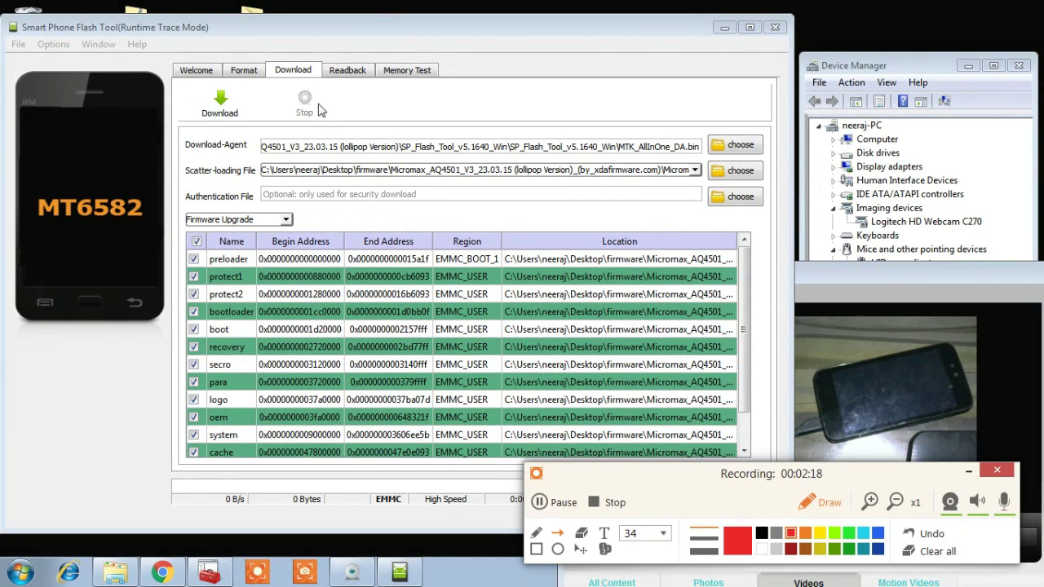
Step: Mark the Download button with an arrow, then start the download
{"action": "left_click_drag", "start_coordinate": [120, 131], "coordinate": [192, 104]}
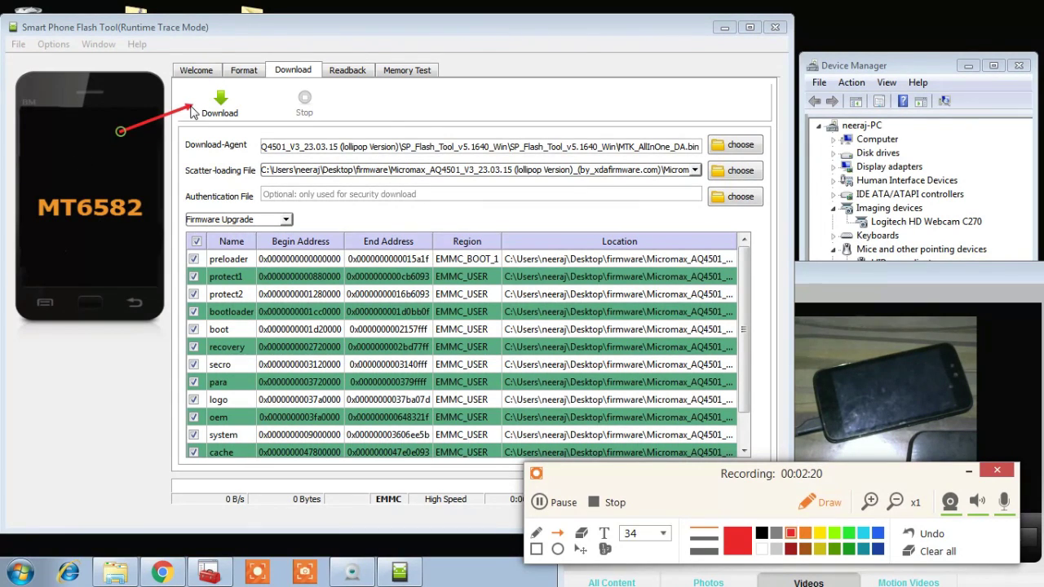
{"action": "left_click", "coordinate": [823, 499]}
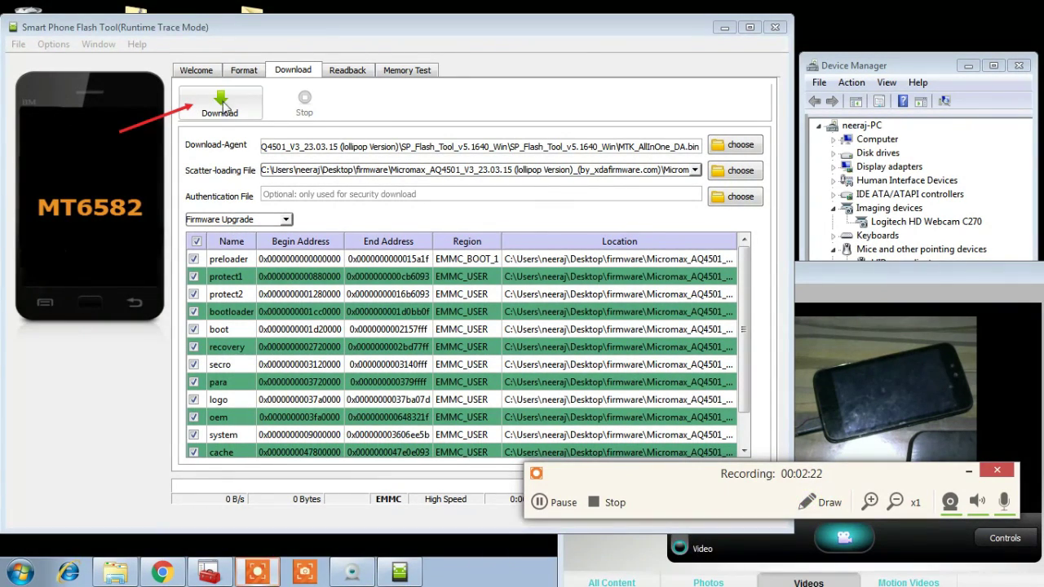
{"action": "left_click", "coordinate": [219, 100]}
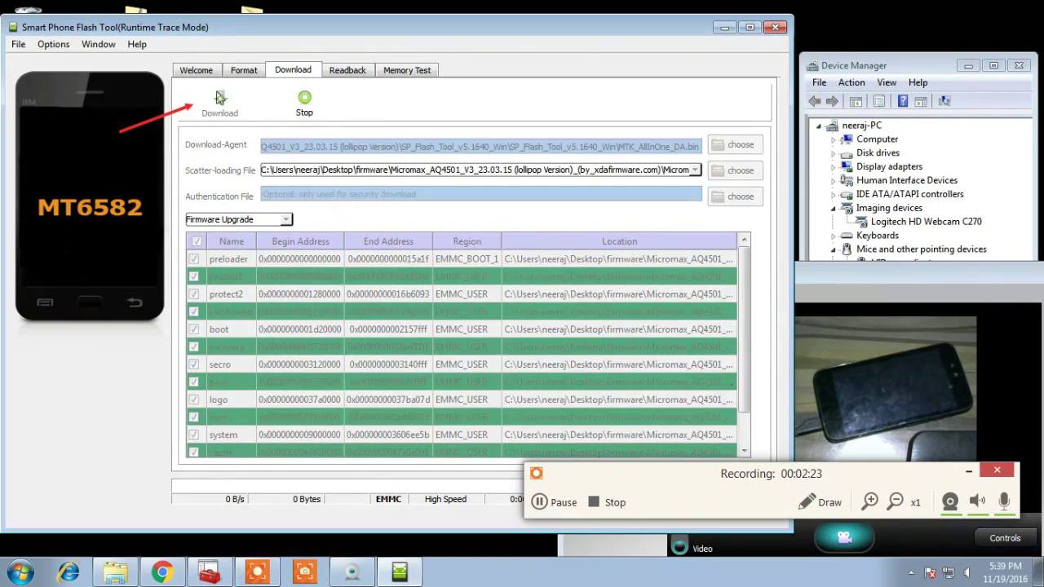
Step: Hide the recorder panel and rearrange the Flash Tool, webcam and Device Manager windows
{"action": "left_click", "coordinate": [969, 472]}
{"action": "mouse_move", "coordinate": [624, 36]}
{"action": "left_mouse_down"}
{"action": "mouse_move", "coordinate": [516, 482]}
{"action": "mouse_move", "coordinate": [526, 112]}
{"action": "mouse_move", "coordinate": [618, 7]}
{"action": "mouse_move", "coordinate": [611, 31]}
{"action": "left_mouse_up"}
{"action": "left_click_drag", "start_coordinate": [929, 283], "coordinate": [257, 268]}
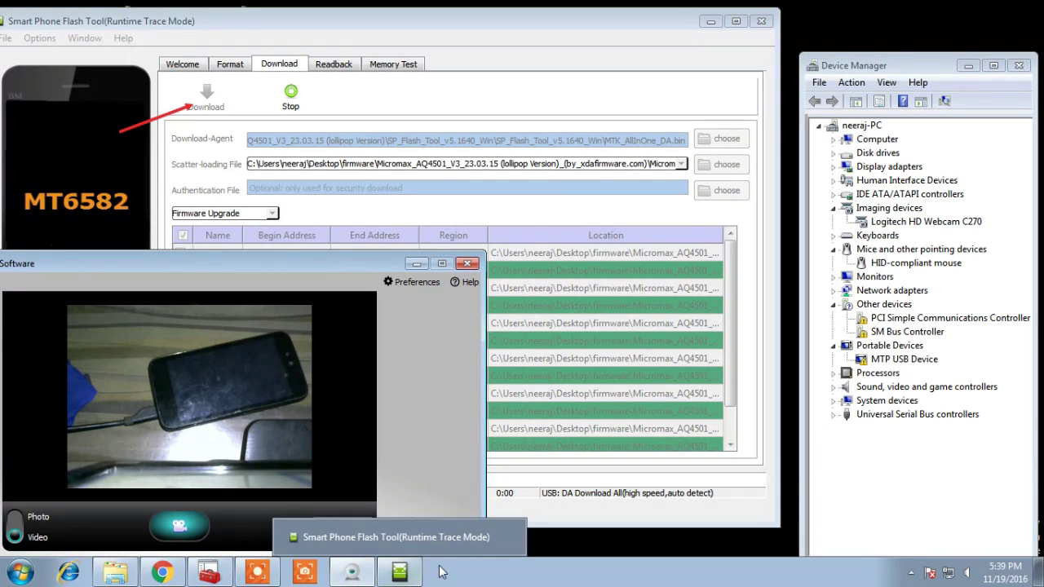
{"action": "left_click_drag", "start_coordinate": [845, 65], "coordinate": [841, 30]}
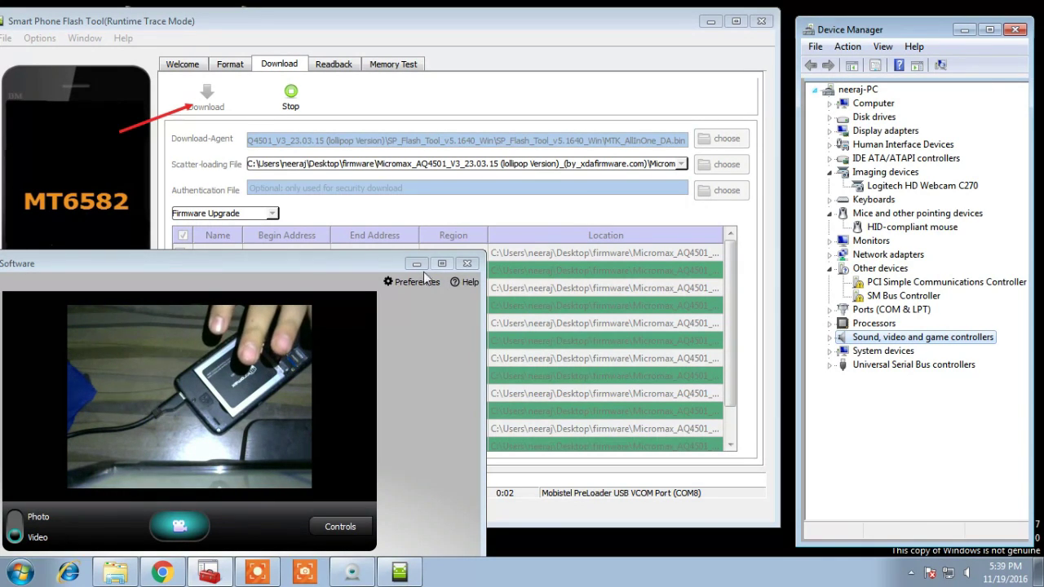
Step: Expand Ports (COM & LPT) in Device Manager and minimize the webcam window while flashing completes
{"action": "double_click", "coordinate": [879, 310]}
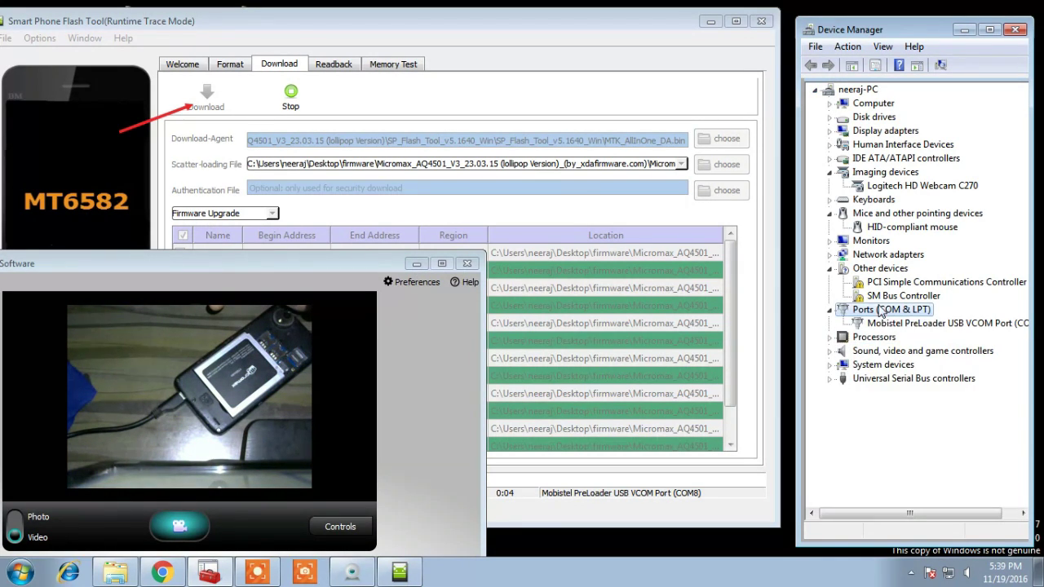
{"action": "left_click", "coordinate": [359, 281]}
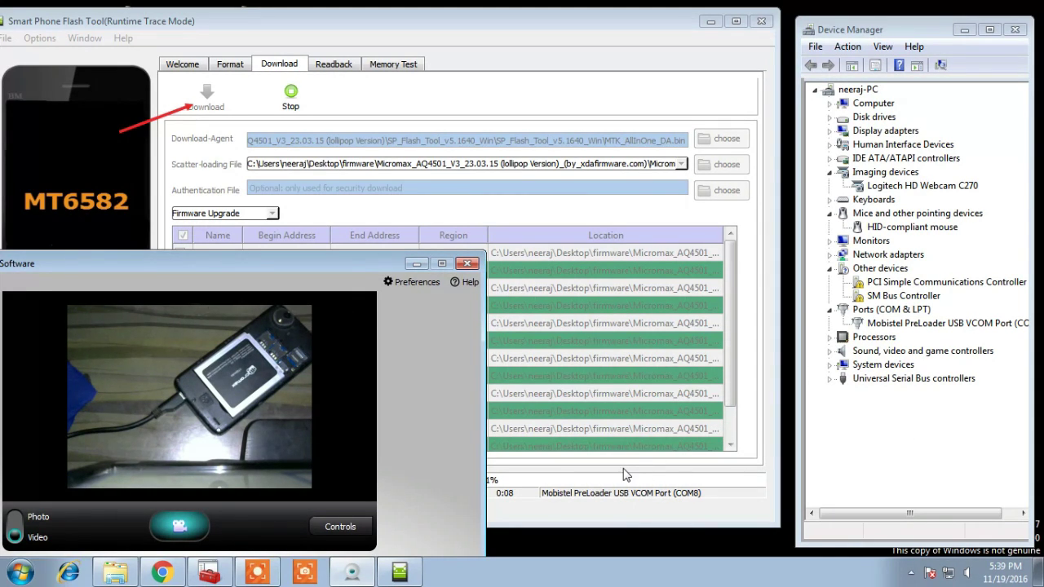
{"action": "left_click", "coordinate": [416, 264]}
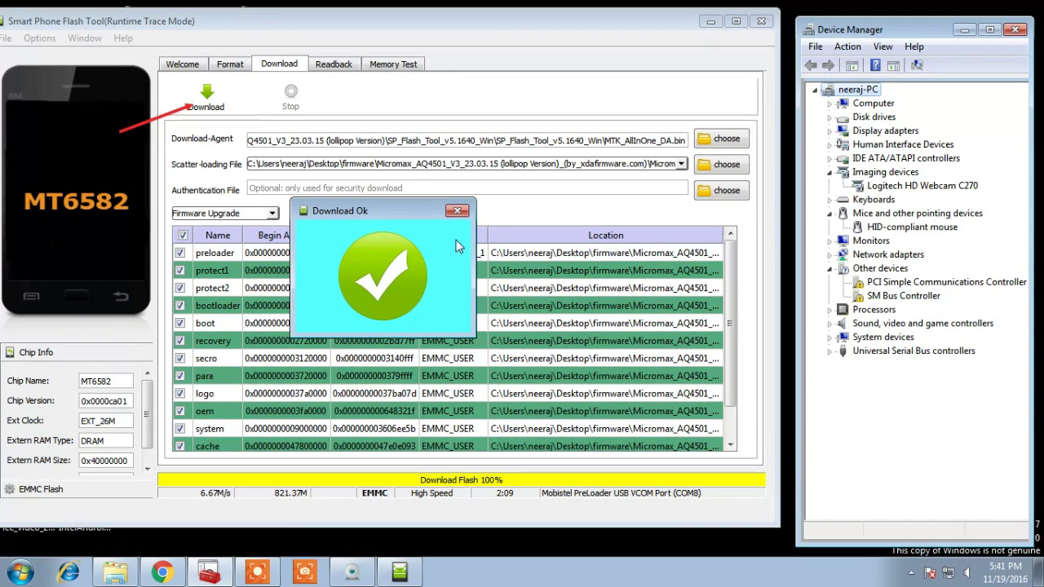
Step: Dismiss the Download Ok dialog and reopen the webcam view, nudging its window right
{"action": "left_click", "coordinate": [453, 212]}
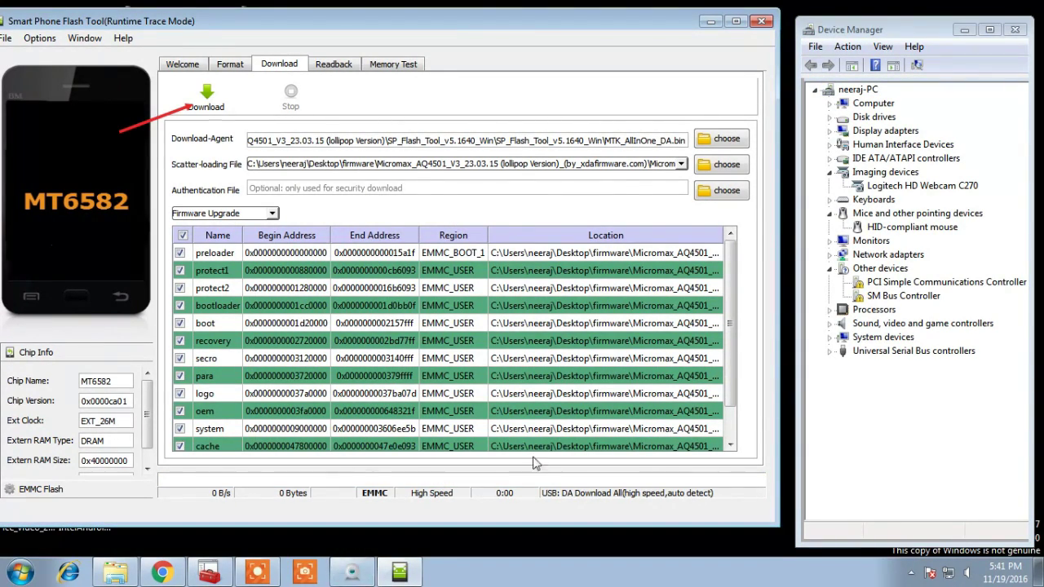
{"action": "left_click", "coordinate": [357, 574]}
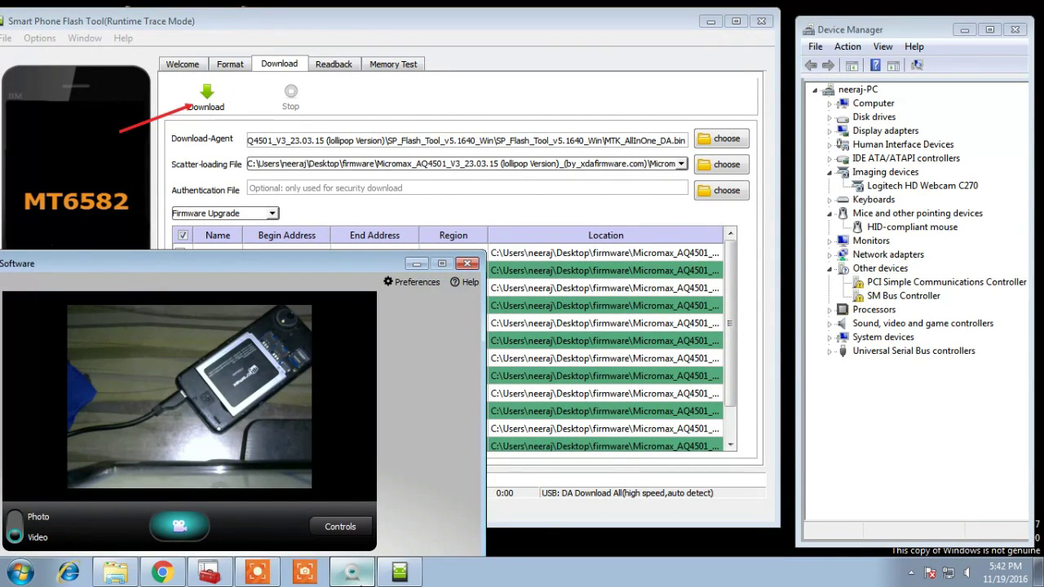
{"action": "left_click_drag", "start_coordinate": [373, 269], "coordinate": [389, 270]}
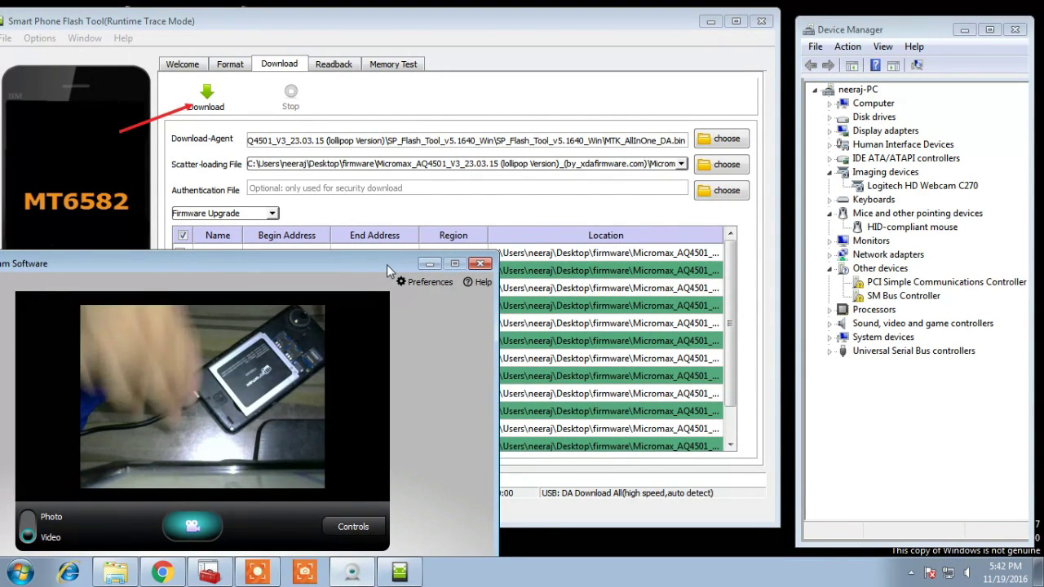